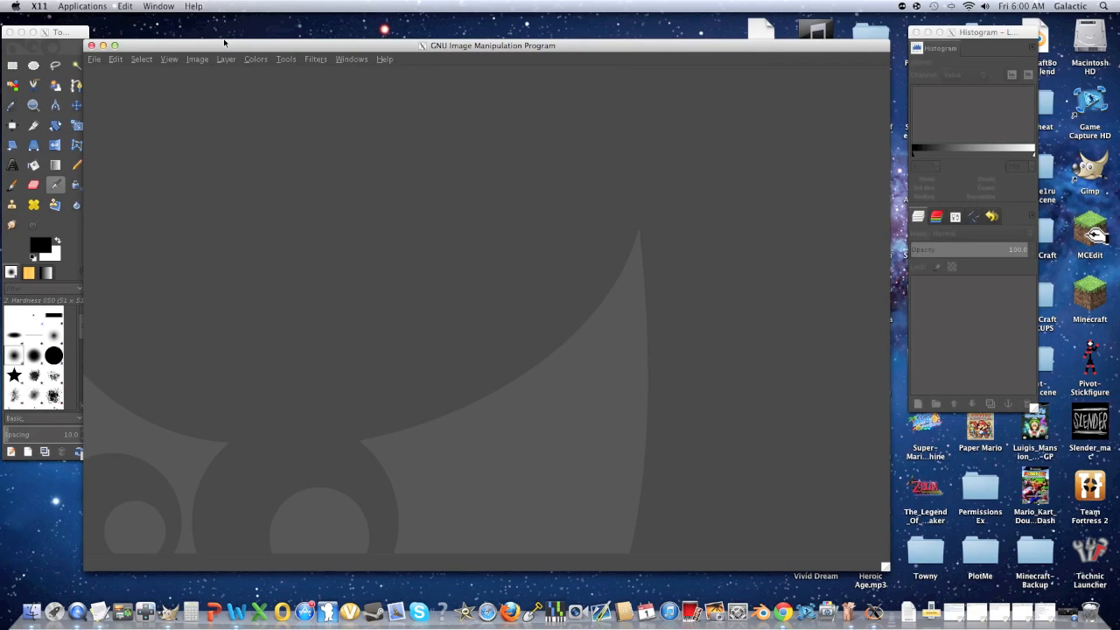
# Step: Create a new blank image 1920 px wide and 1080 px high
pyautogui.moveTo(224, 42); pyautogui.dragTo(235, 33)
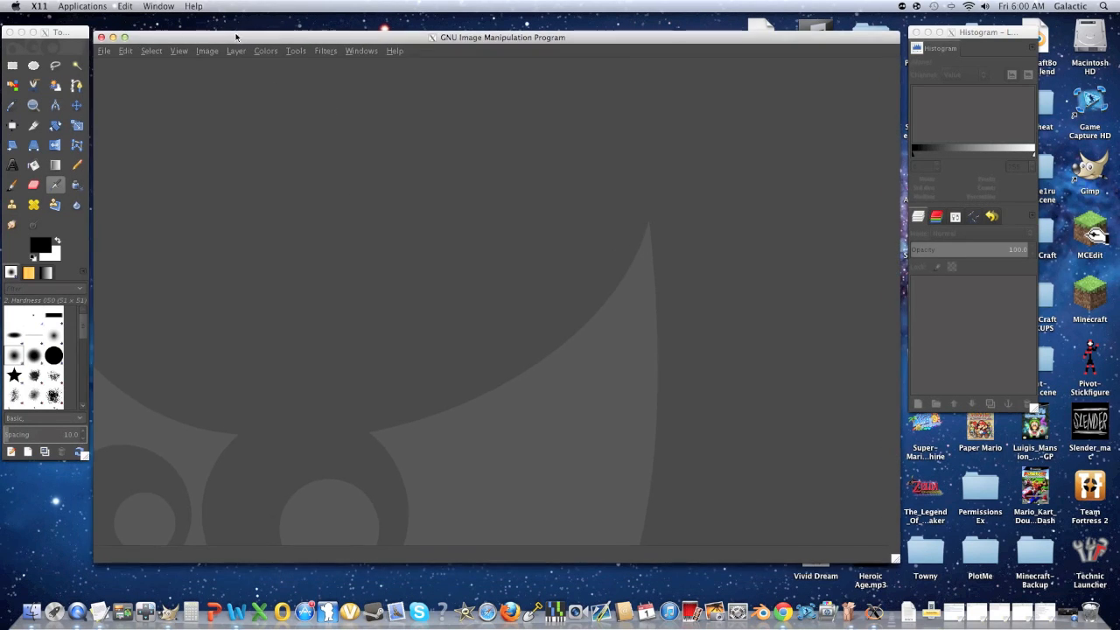
pyautogui.click(100, 50)
pyautogui.click(119, 73)
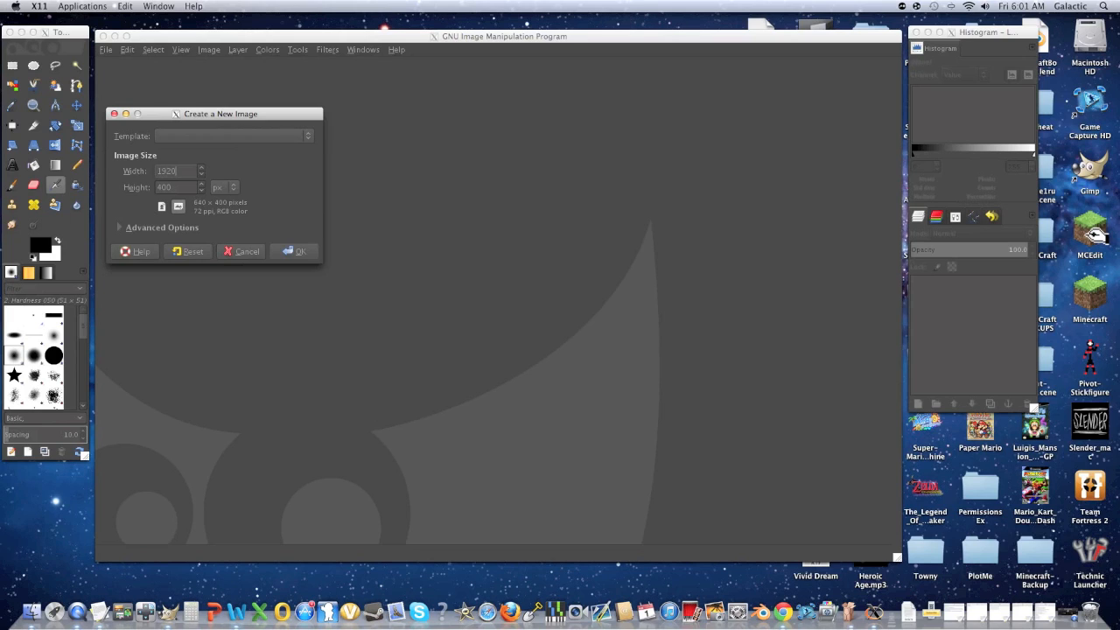
pyautogui.press('Tab')
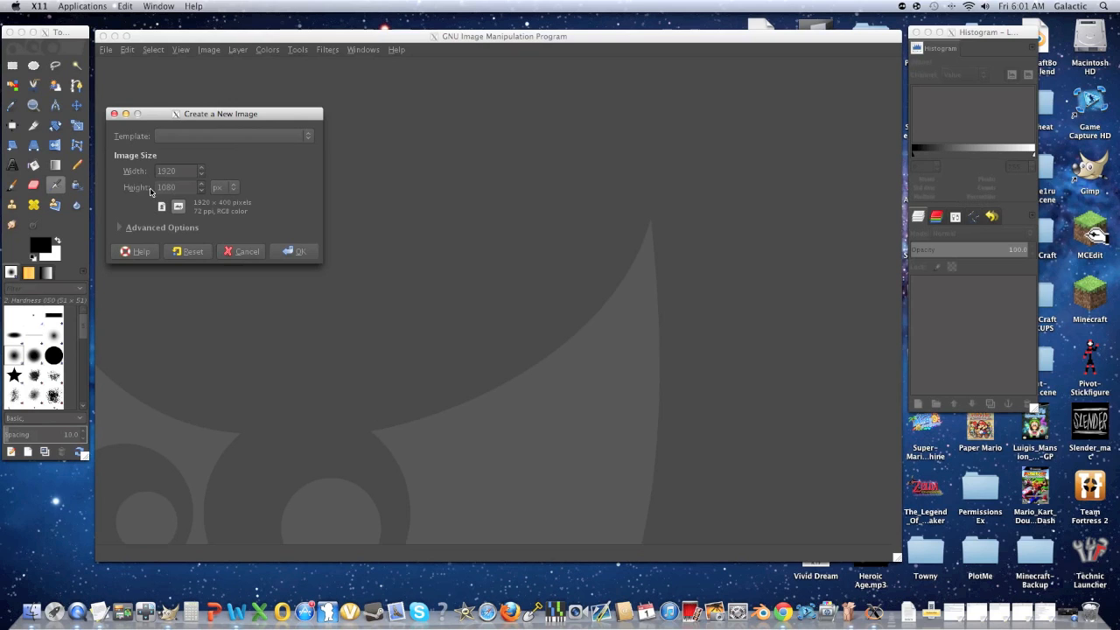
pyautogui.click(294, 252)
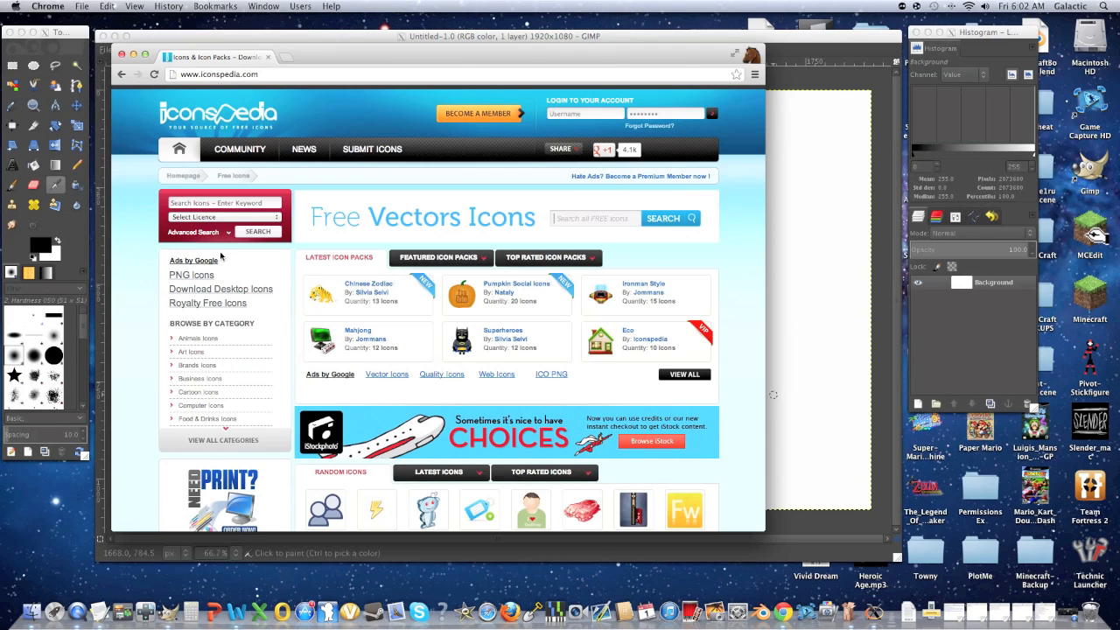
# Step: In the browser, search Iconspedia for "twitter" and download the Twitter icon from the Favicons icon pack as a PNG
pyautogui.click(209, 203)
pyautogui.write('tw')
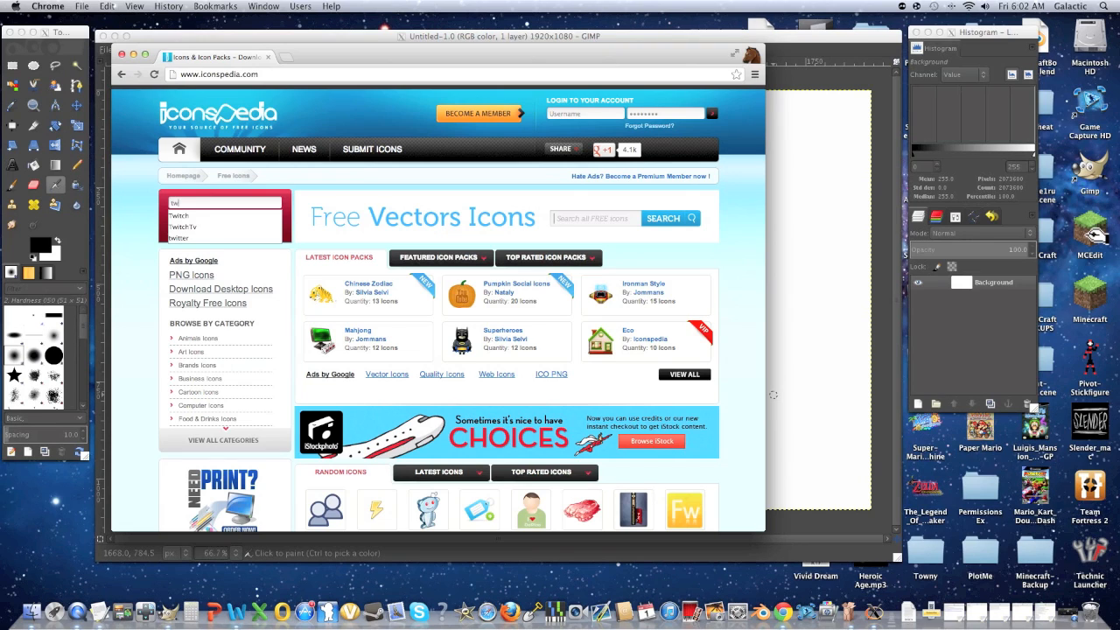
pyautogui.write('itter')
pyautogui.press('Return')
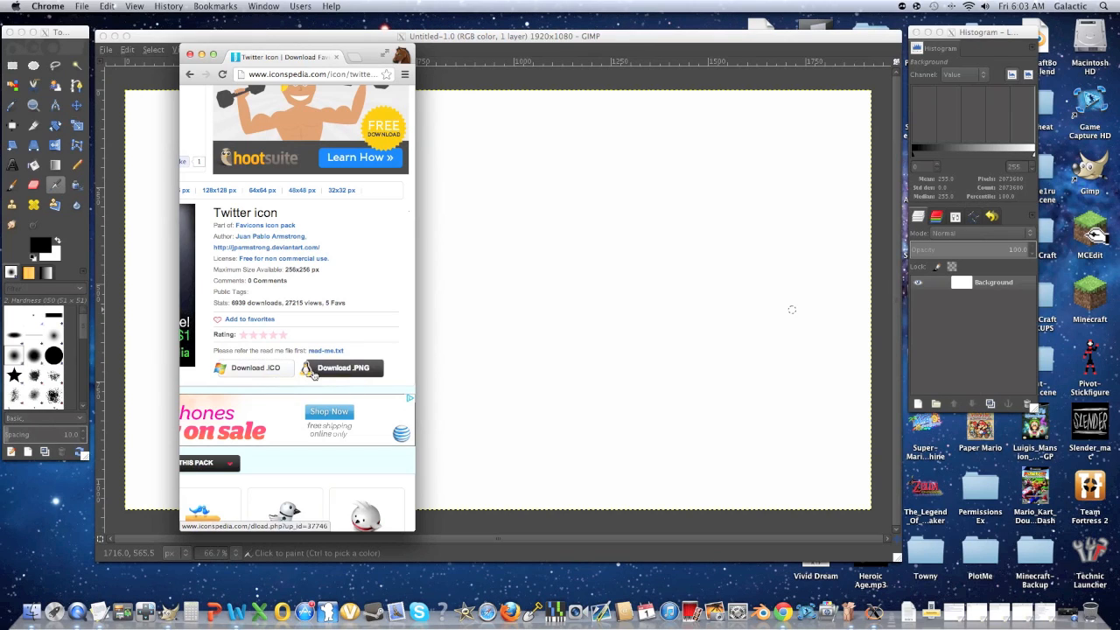
pyautogui.click(358, 370)
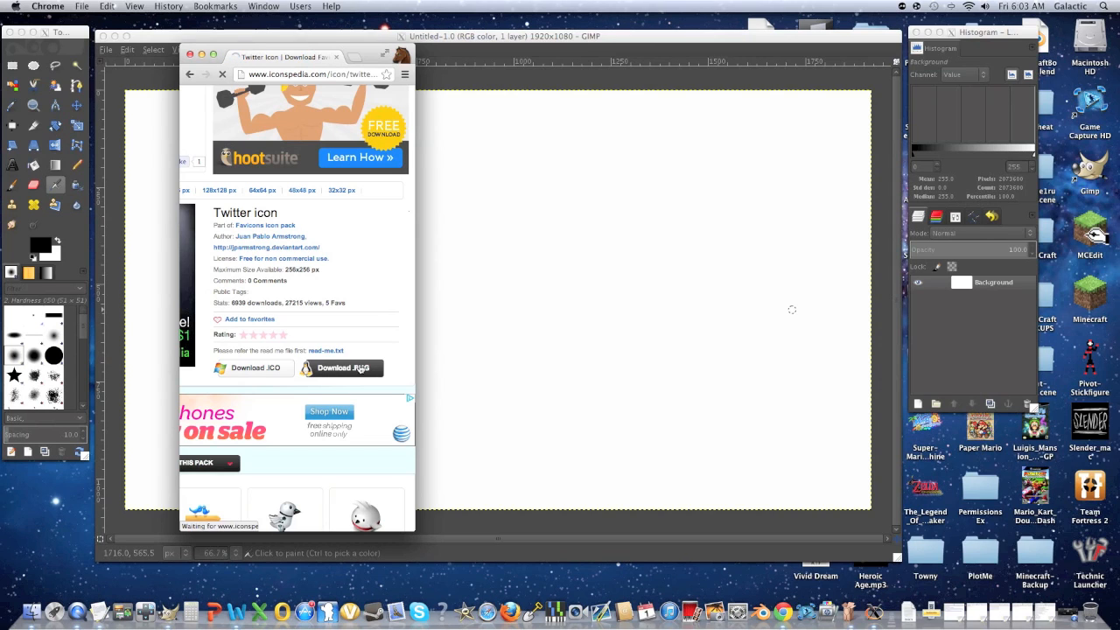
pyautogui.scroll(1, 335, 334)
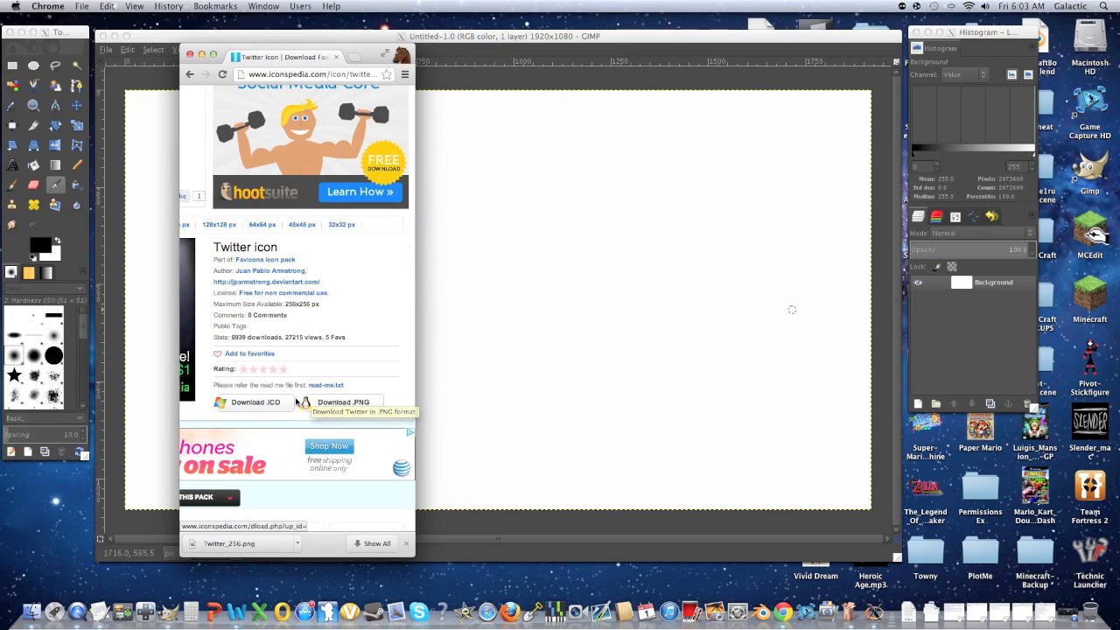
# Step: Back in GIMP, add Twitter_256.png from the Downloads folder to the canvas as a new layer
pyautogui.click(131, 129)
pyautogui.click(104, 50)
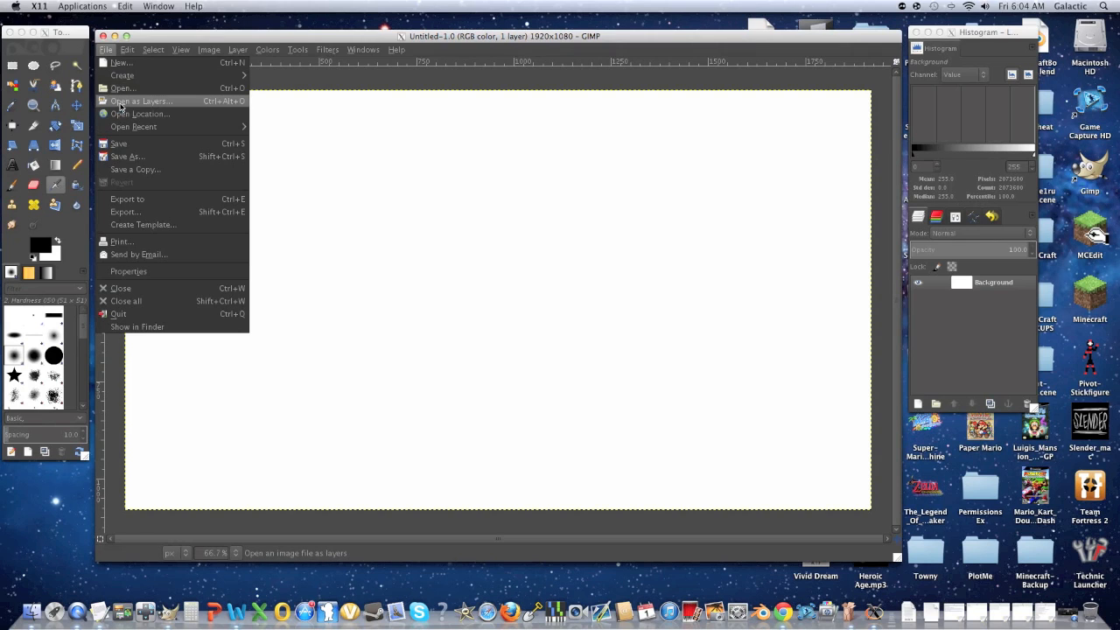
pyautogui.click(120, 89)
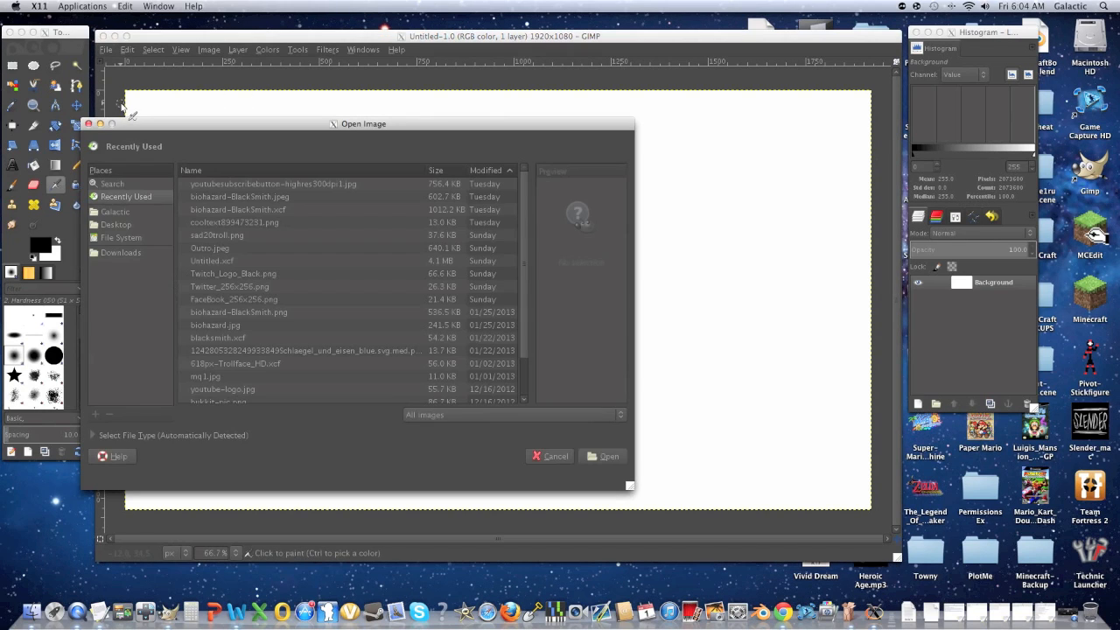
pyautogui.click(142, 253)
pyautogui.scroll(-10, 209, 280)
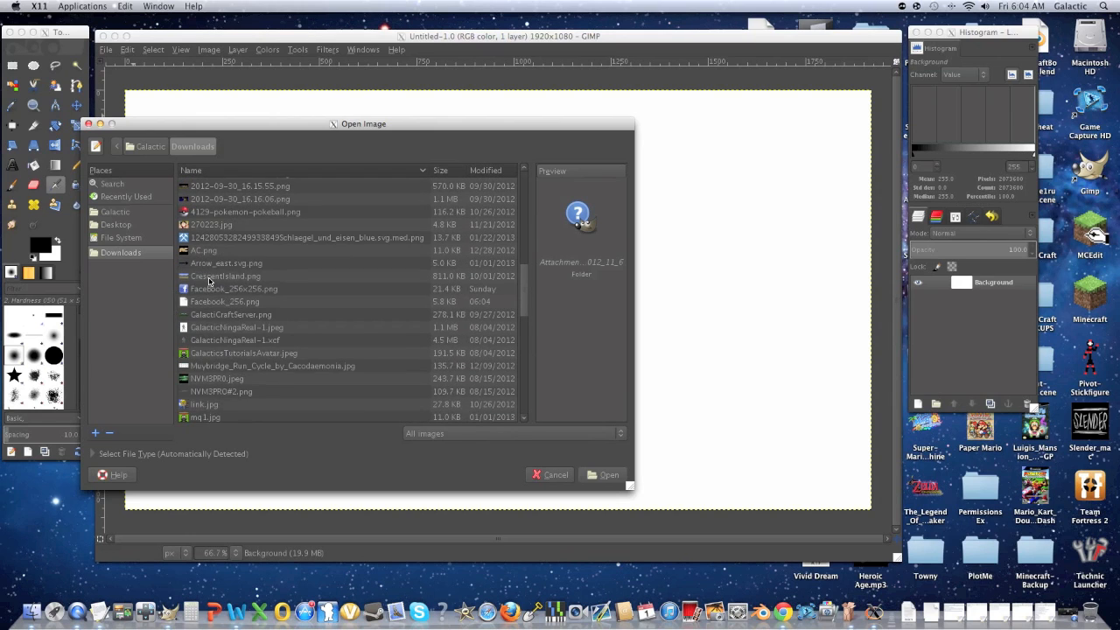
pyautogui.scroll(-5, 208, 280)
pyautogui.click(219, 378)
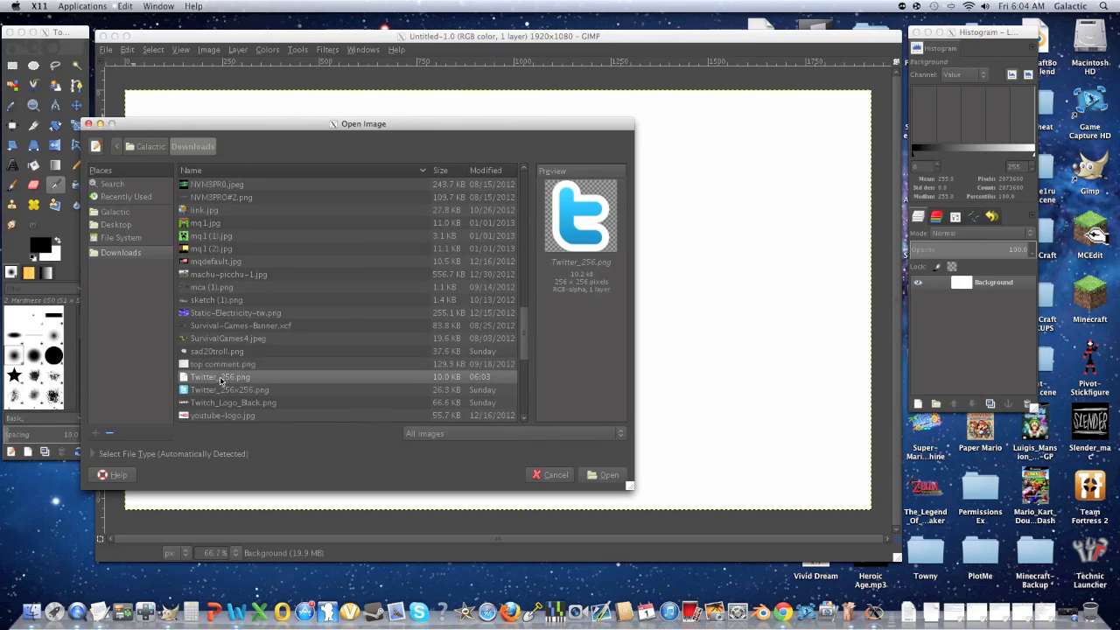
pyautogui.click(604, 474)
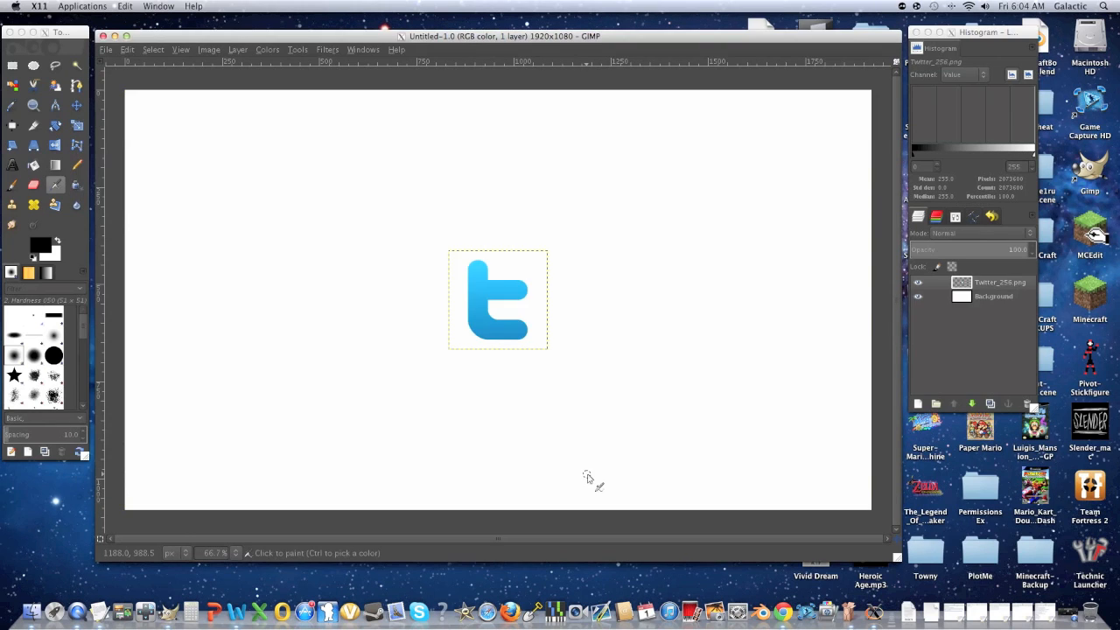
# Step: Move the Twitter icon near the lower-left corner of the canvas, leaving a small margin from both edges
pyautogui.click(71, 107)
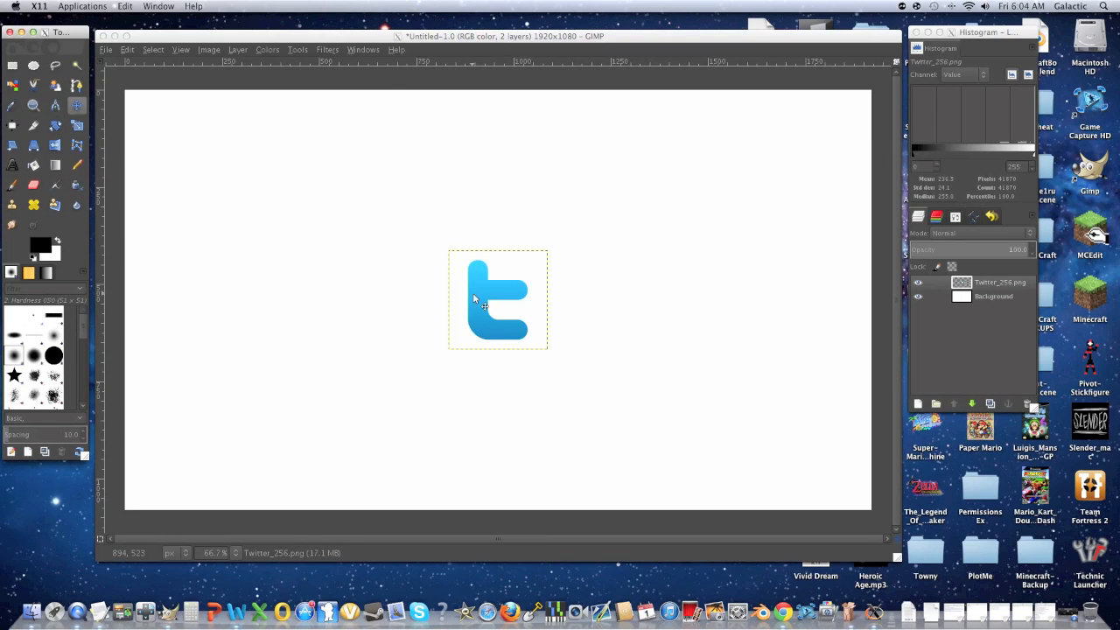
pyautogui.click(474, 296)
pyautogui.moveTo(474, 295); pyautogui.dragTo(149, 455)
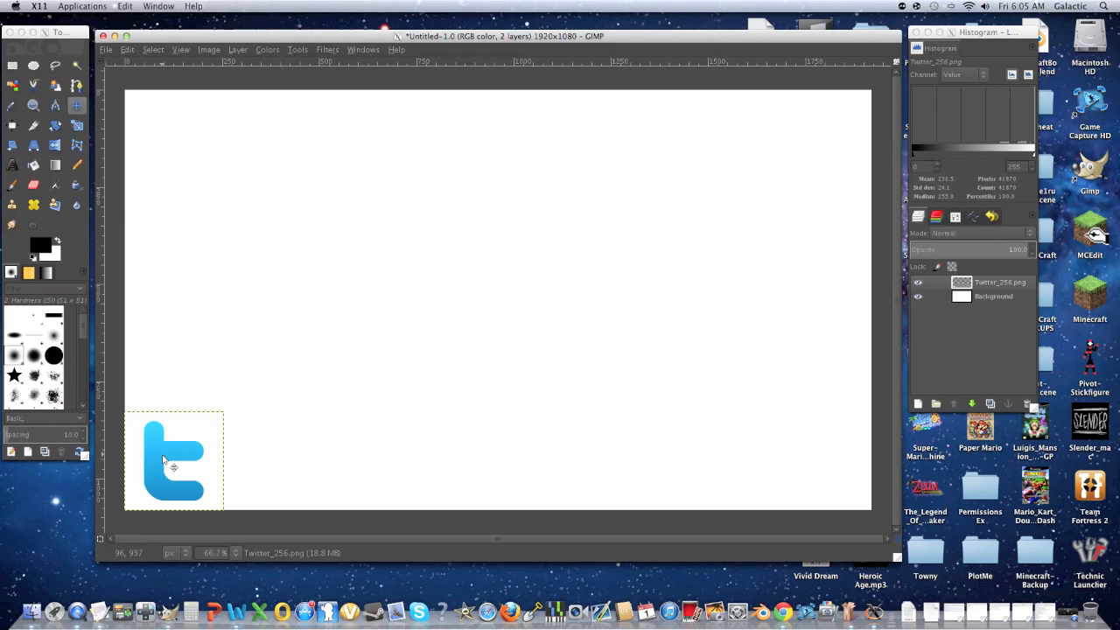
pyautogui.moveTo(165, 460); pyautogui.dragTo(204, 420)
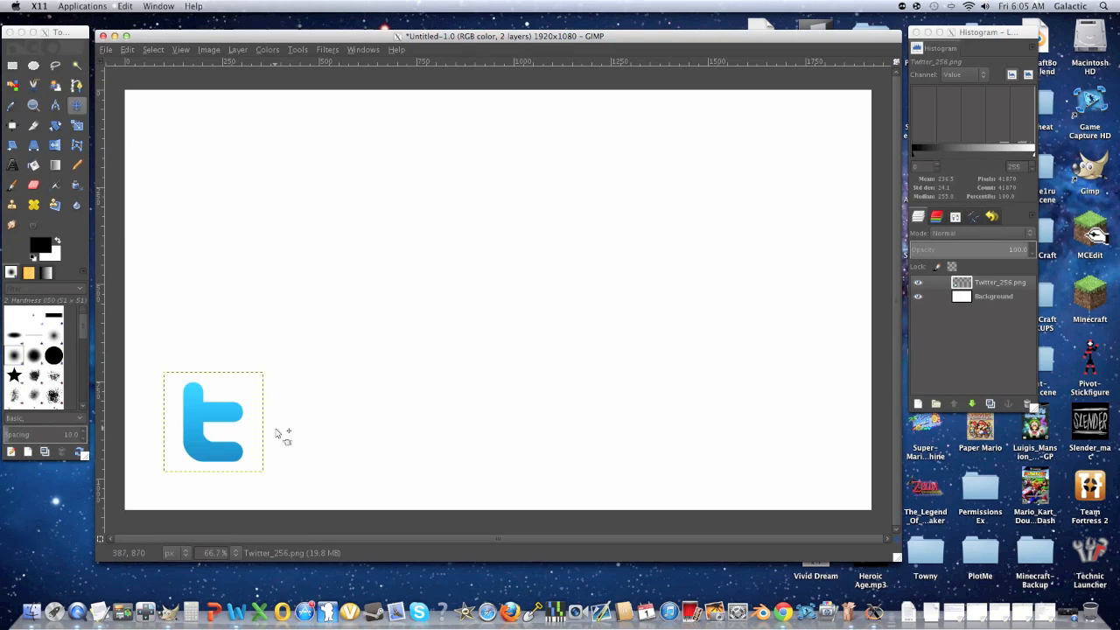
# Step: Add FaceBook_256x256.png as a layer and place it level with the Twitter icon, a small gap to its right
pyautogui.click(107, 50)
pyautogui.click(123, 102)
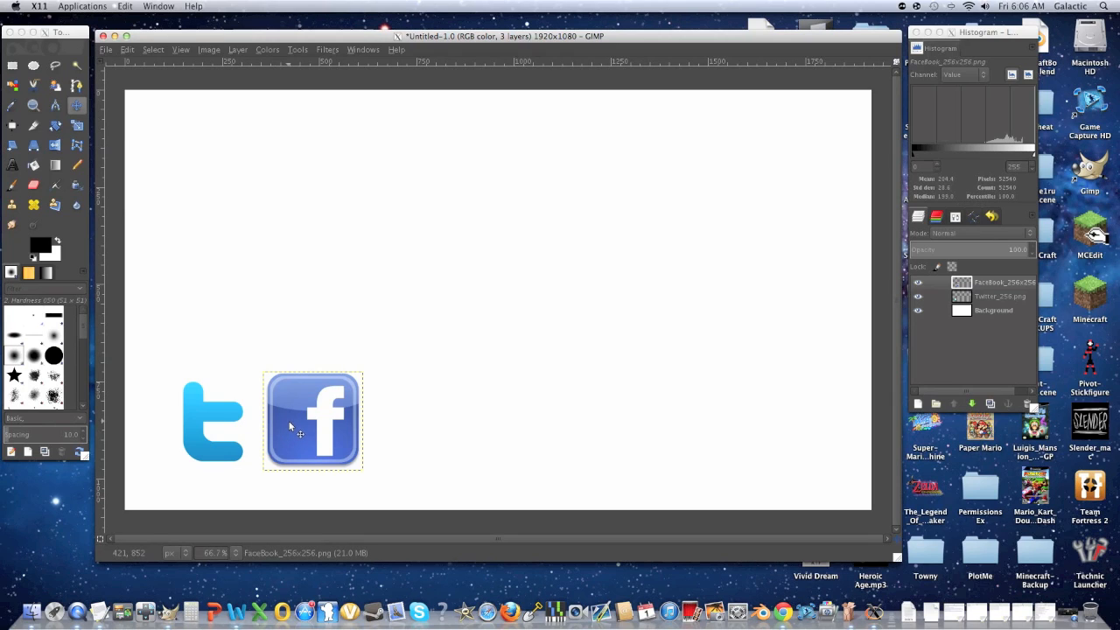
pyautogui.moveTo(293, 422); pyautogui.dragTo(332, 421)
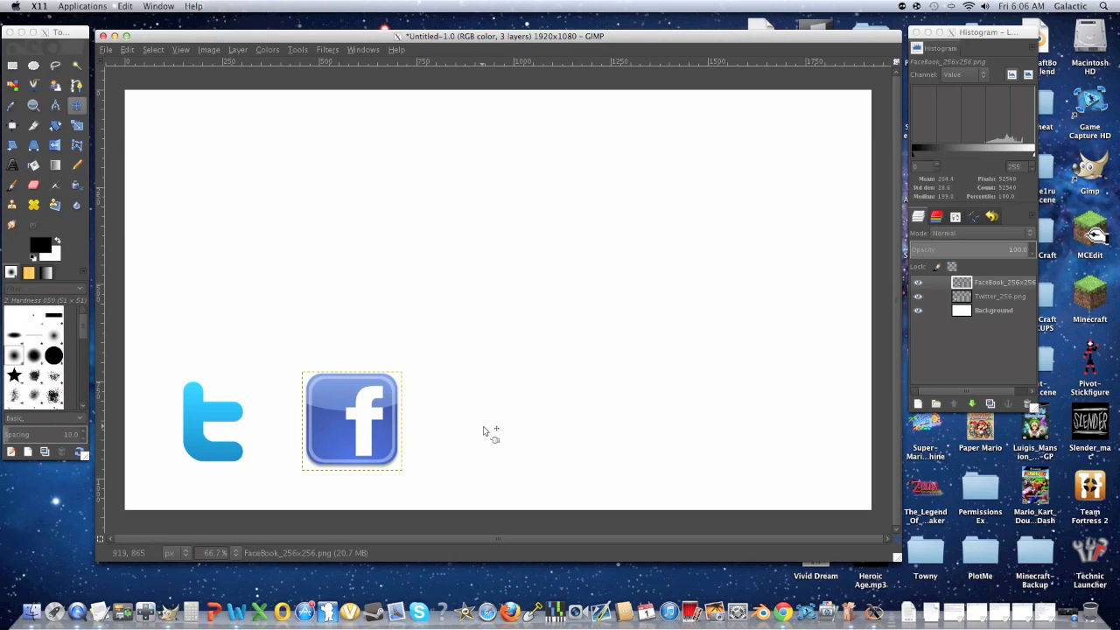
# Step: Replace the Twitter_256.png layer with the Twitter_256x256.png icon in the same spot on the canvas
pyautogui.click(229, 417)
pyautogui.click(982, 298)
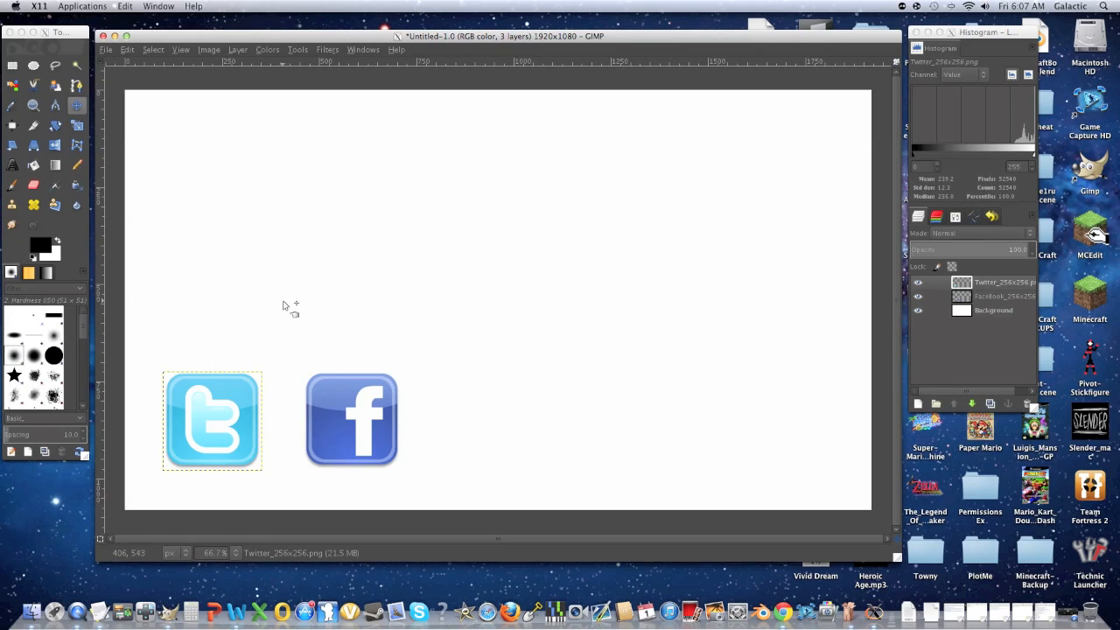
# Step: Add GalacticsTutorialsAvatar.jpeg as a layer and move it up and right, clear of the Facebook icon
pyautogui.hotkey('ctrl', 'o')
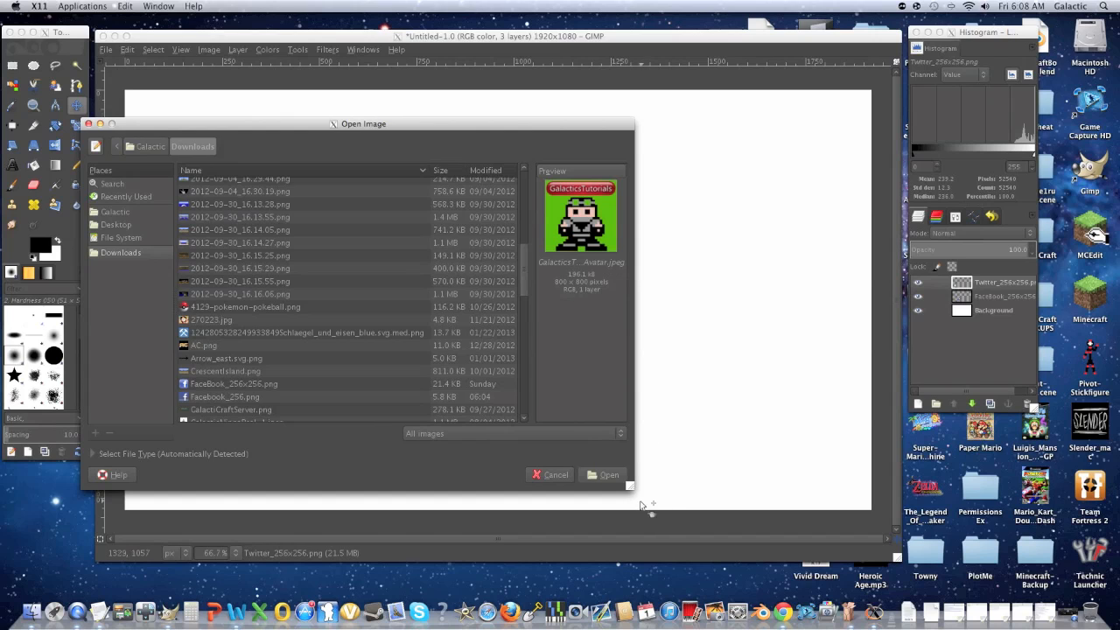
pyautogui.click(614, 478)
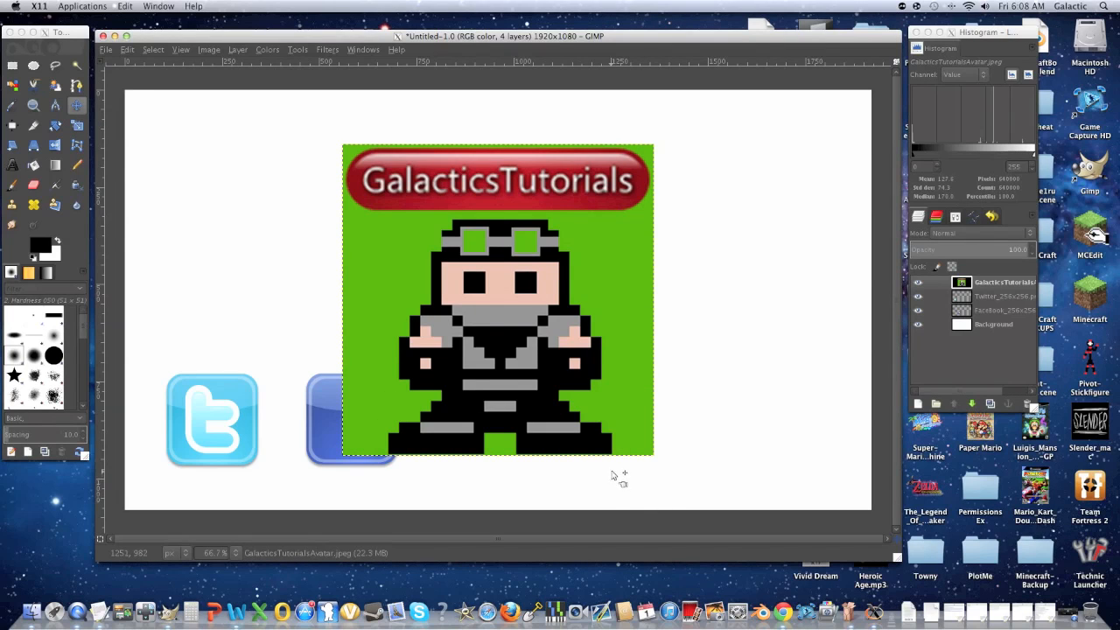
pyautogui.moveTo(609, 394); pyautogui.dragTo(723, 359)
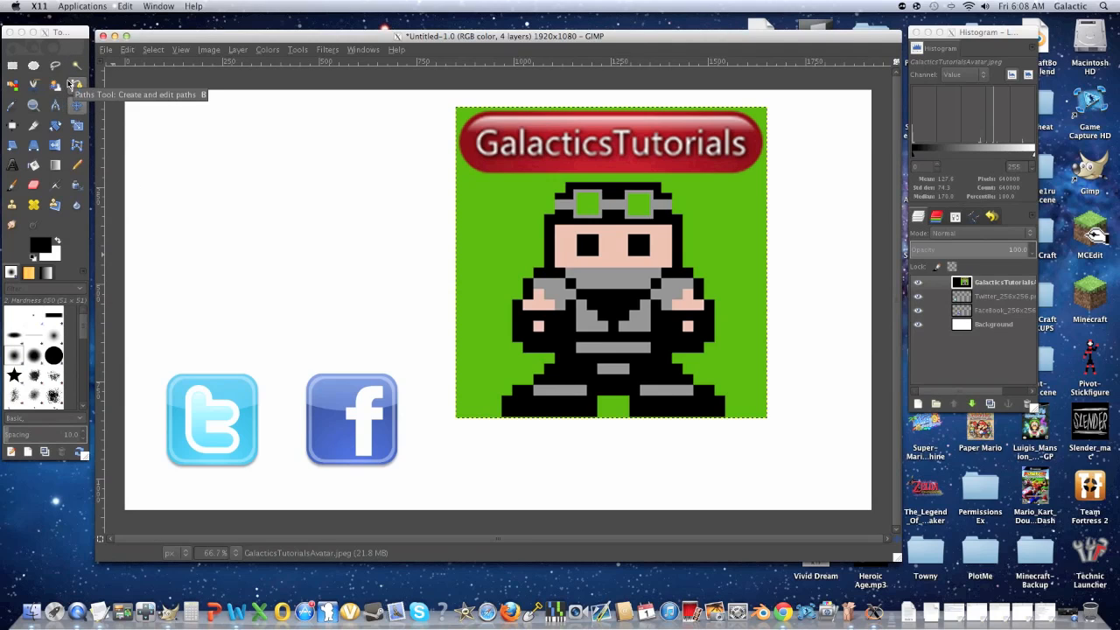
# Step: Measure the height of the Twitter icon on the canvas
pyautogui.click(54, 105)
pyautogui.click(53, 106)
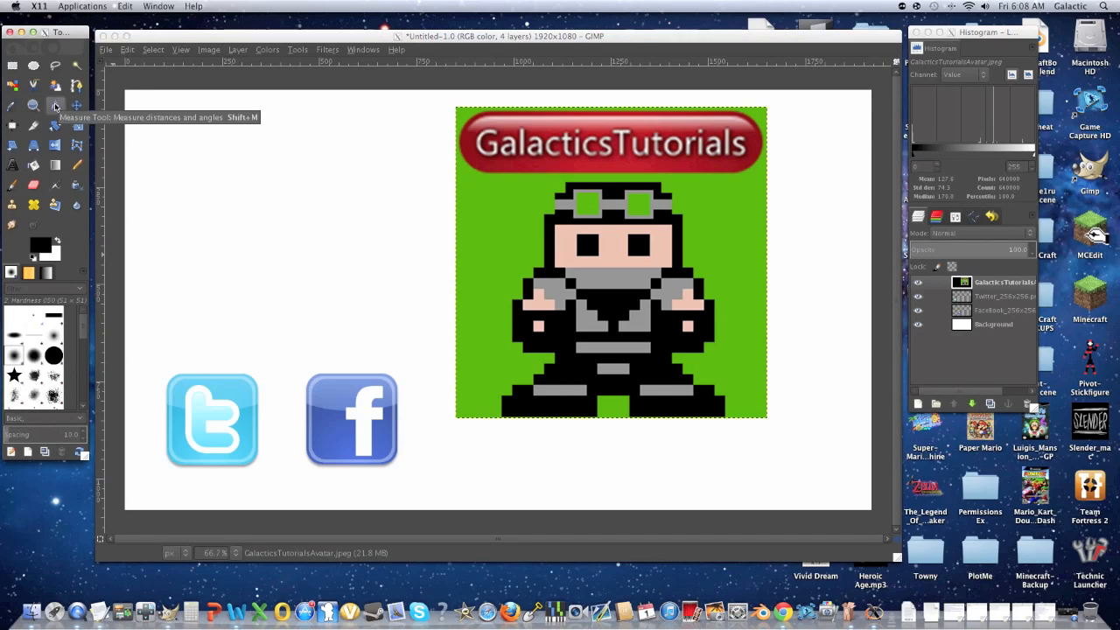
pyautogui.click(230, 378)
pyautogui.moveTo(226, 373); pyautogui.dragTo(226, 467)
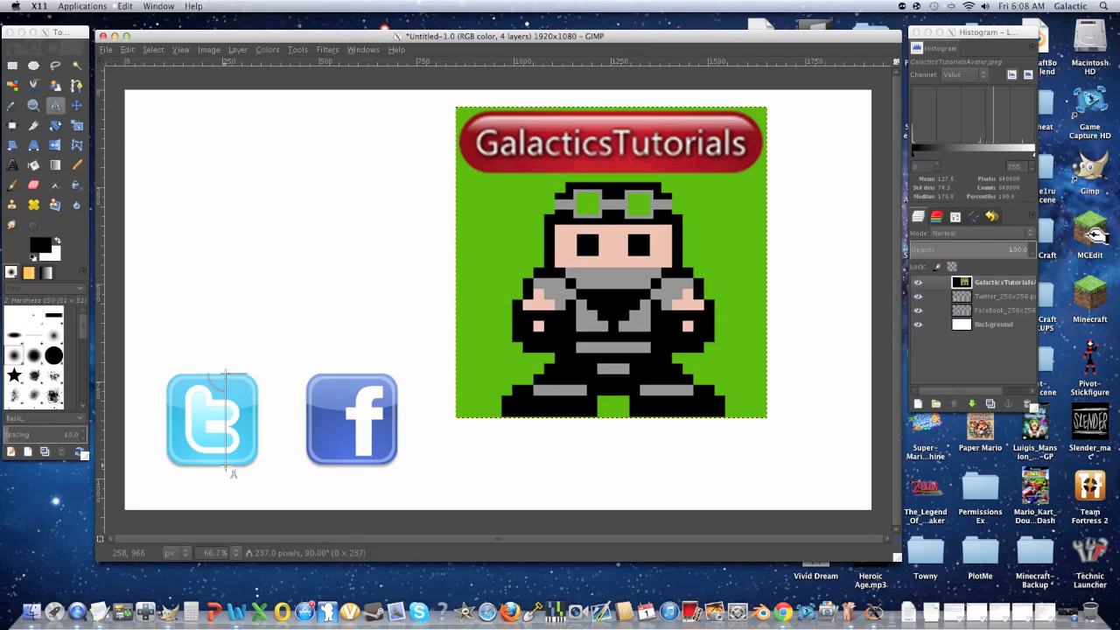
pyautogui.moveTo(226, 465); pyautogui.dragTo(224, 464)
# Step: Open GalacticsTutorialsAvatar.jpeg as a separate image and arrange its window above the main composition
pyautogui.click(106, 50)
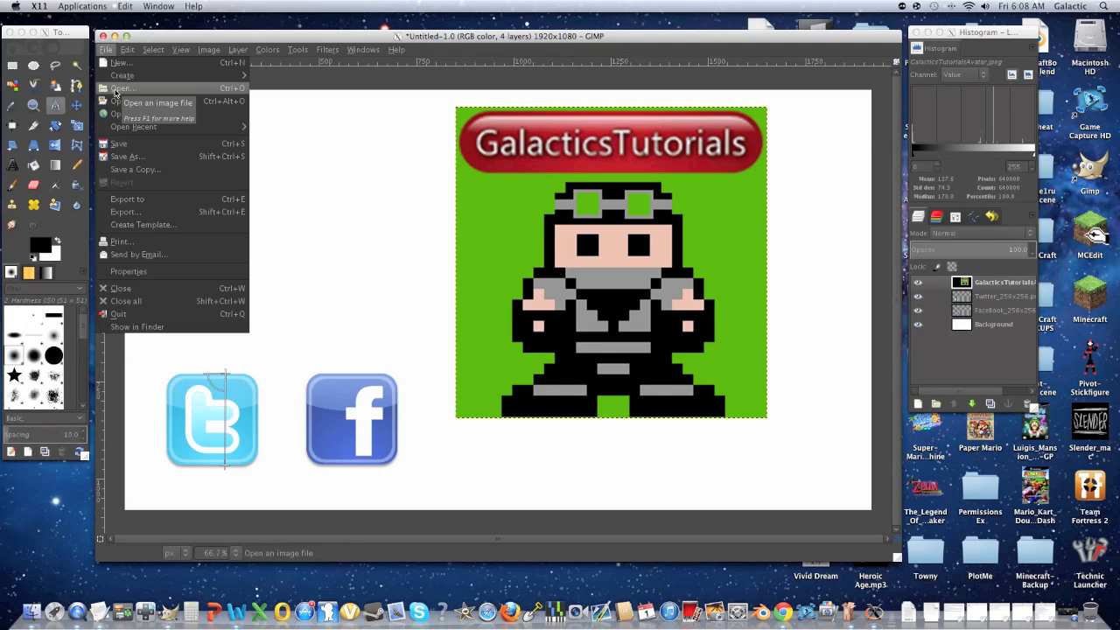
pyautogui.click(106, 90)
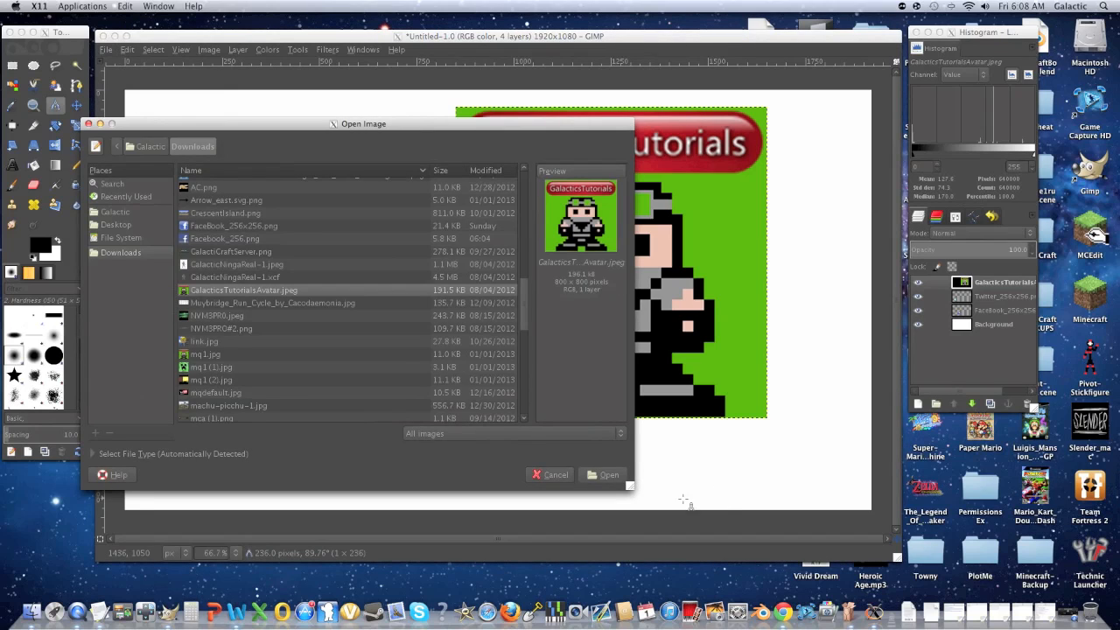
pyautogui.click(621, 479)
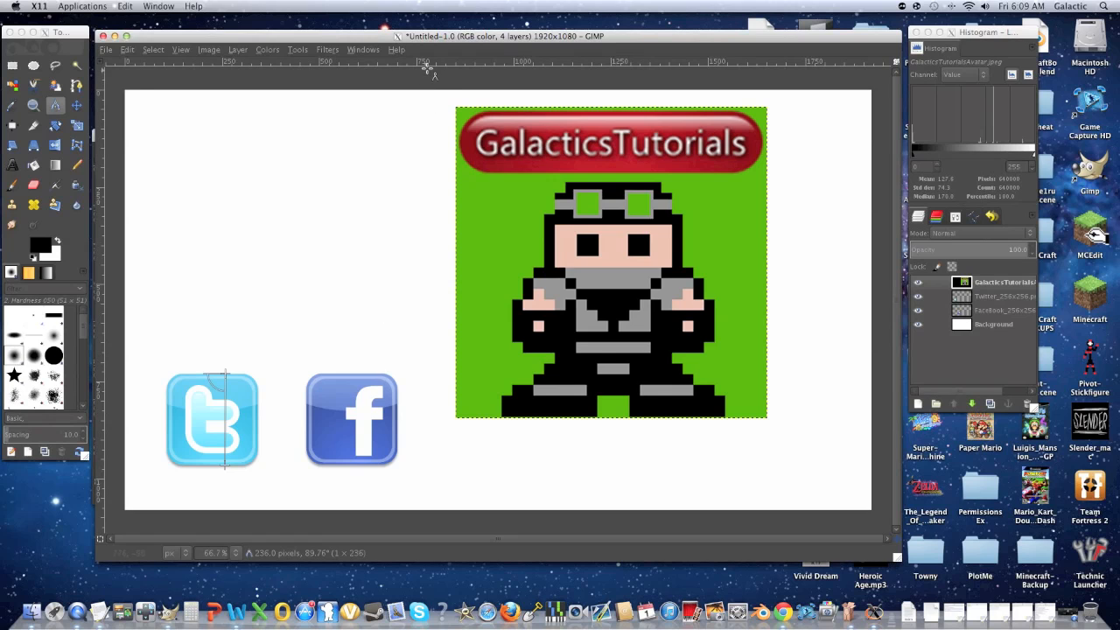
pyautogui.moveTo(429, 39); pyautogui.dragTo(499, 464)
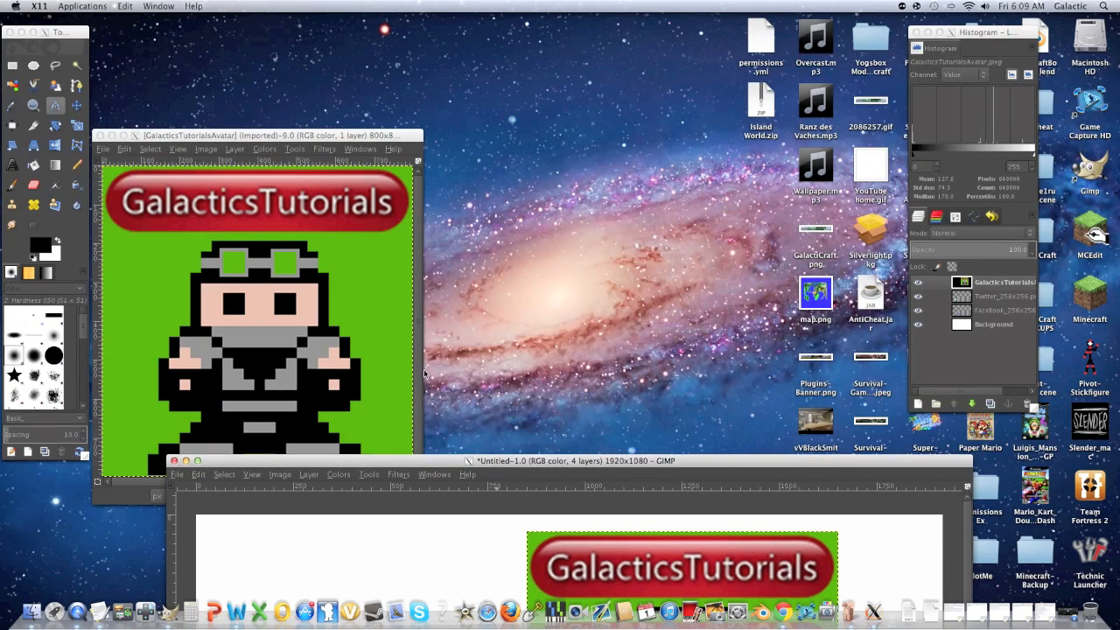
pyautogui.moveTo(346, 137); pyautogui.dragTo(492, 53)
# Step: Try scaling the separate avatar image to 300 px wide, compare it with the composition, and undo the scaling
pyautogui.click(353, 66)
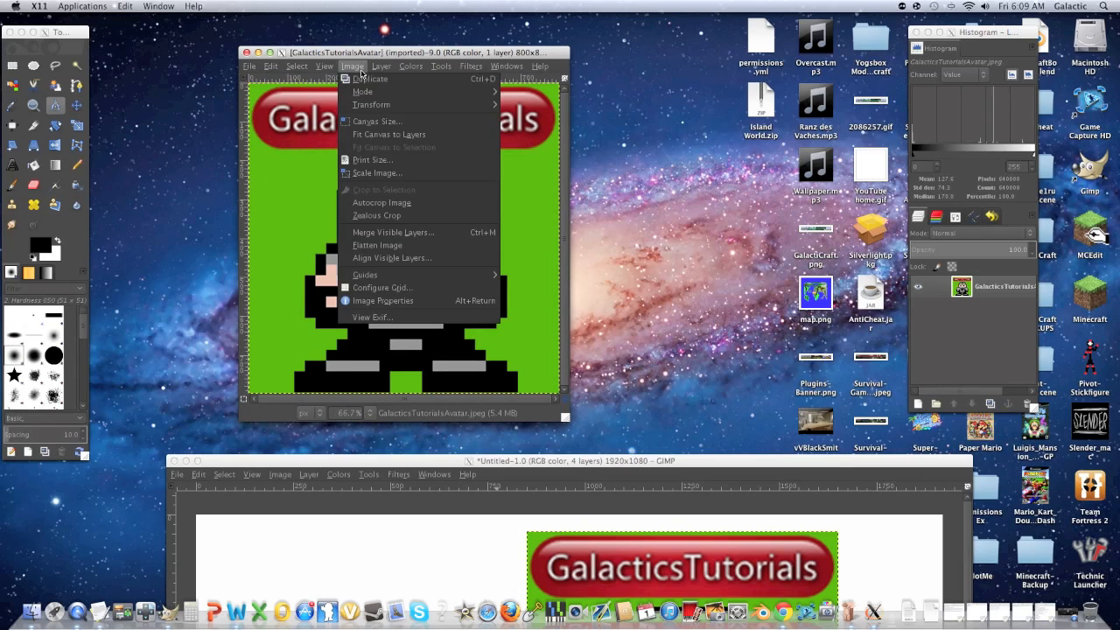
pyautogui.click(364, 176)
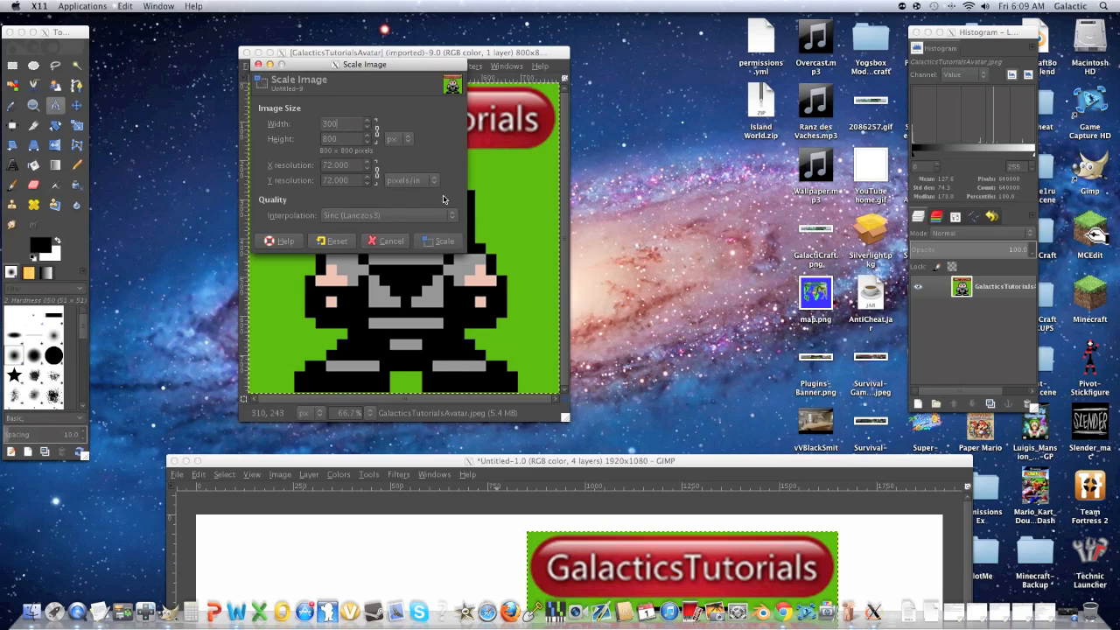
pyautogui.click(439, 240)
pyautogui.moveTo(538, 461); pyautogui.dragTo(581, 361)
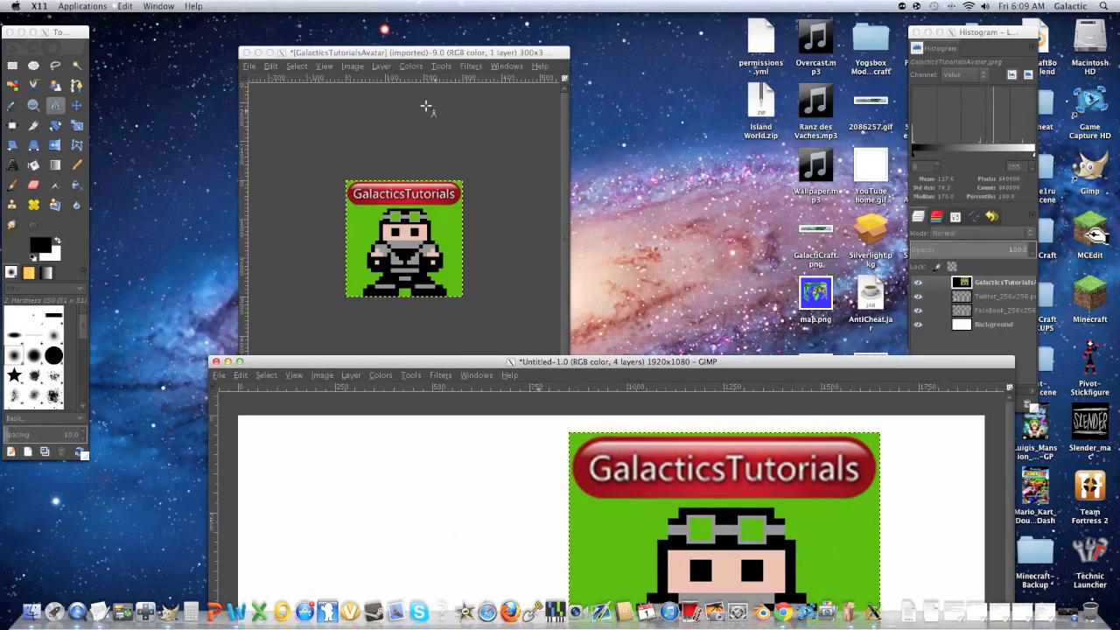
pyautogui.click(270, 72)
pyautogui.click(273, 80)
# Step: Scale the separate avatar image to 400 px wide with proportions kept, and bring the main composition back into view
pyautogui.click(353, 68)
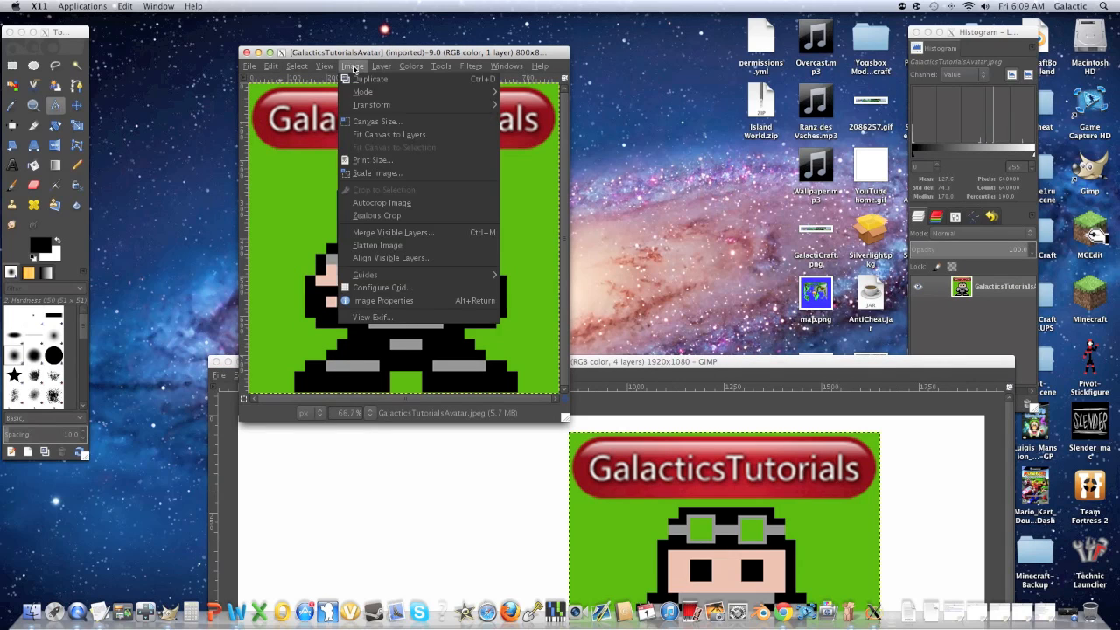
pyautogui.click(357, 174)
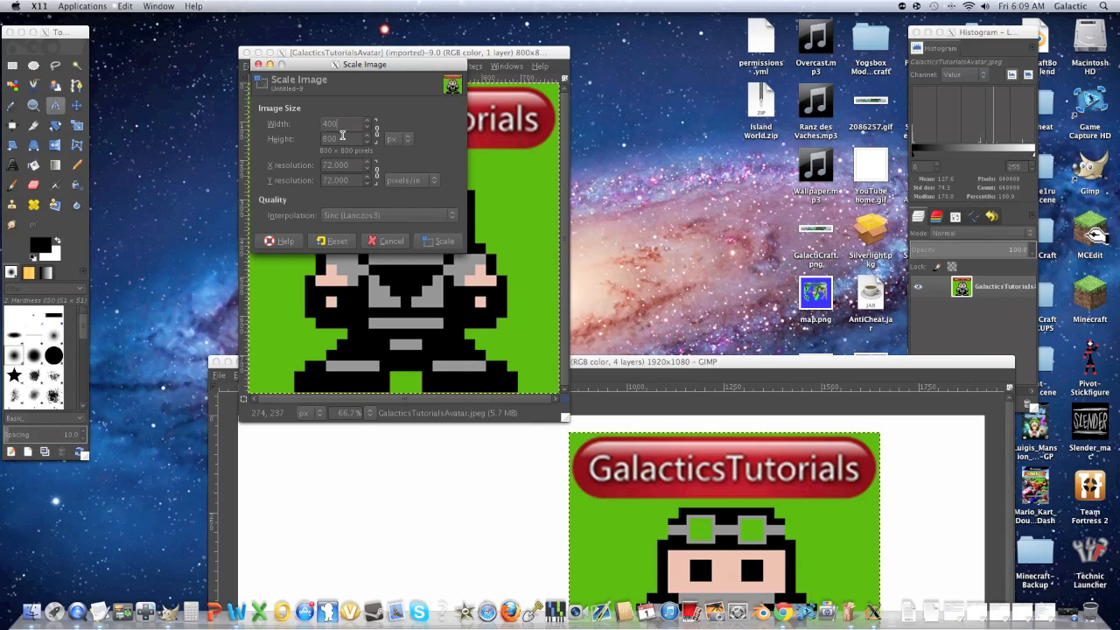
pyautogui.click(436, 241)
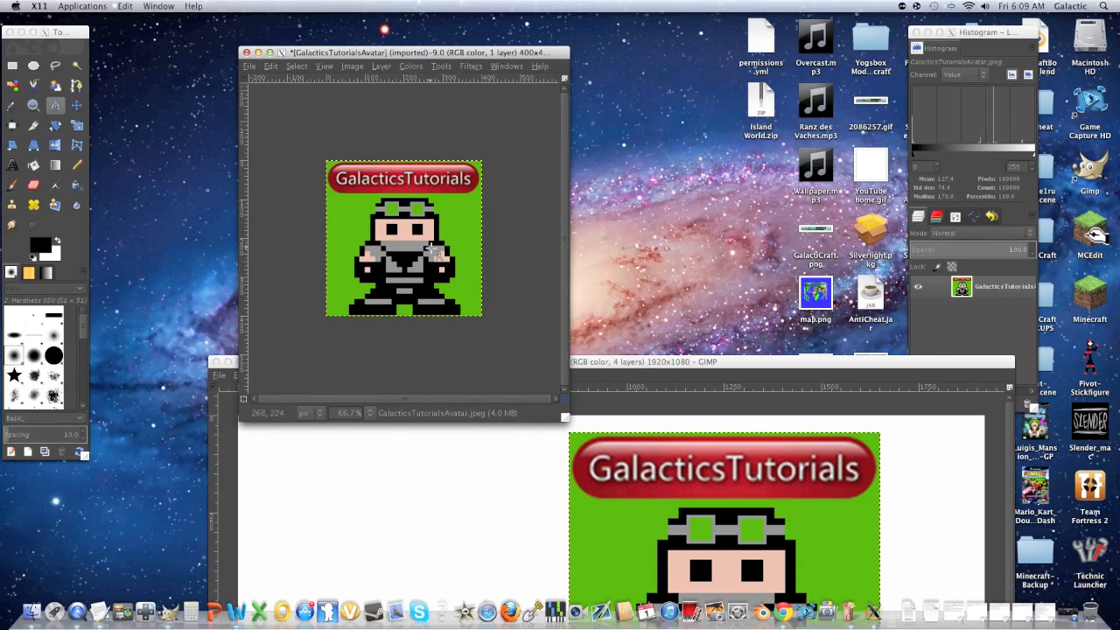
pyautogui.moveTo(652, 362); pyautogui.dragTo(652, 132)
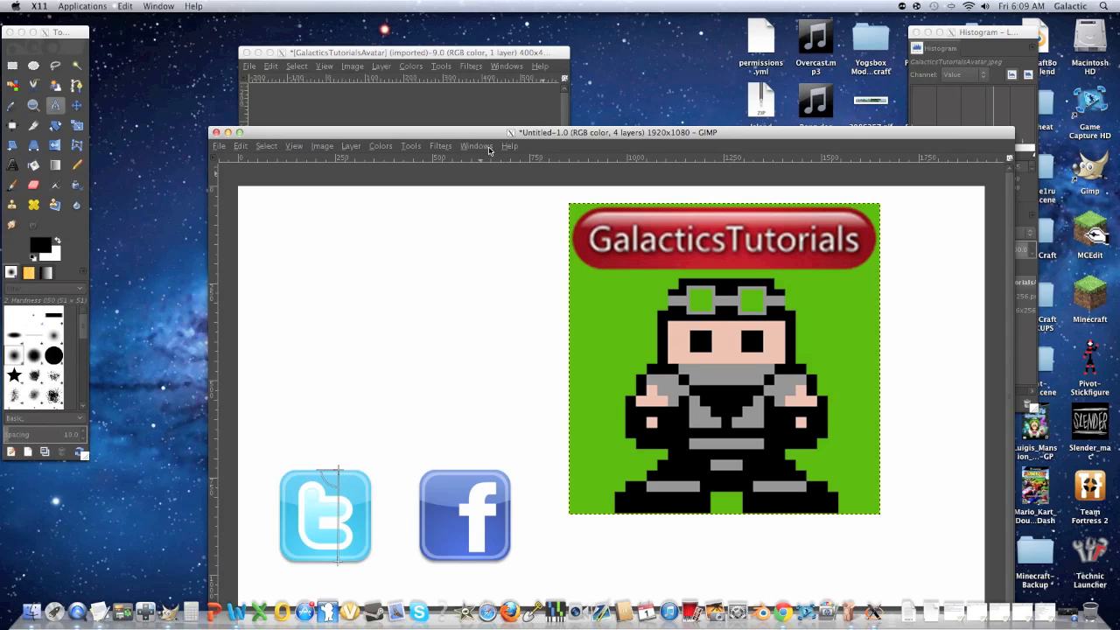
# Step: Export the scaled avatar image to the Downloads folder as GalacticsTutorialsAvatar-1.jpeg with JPEG quality 100
pyautogui.moveTo(495, 133); pyautogui.dragTo(399, 351)
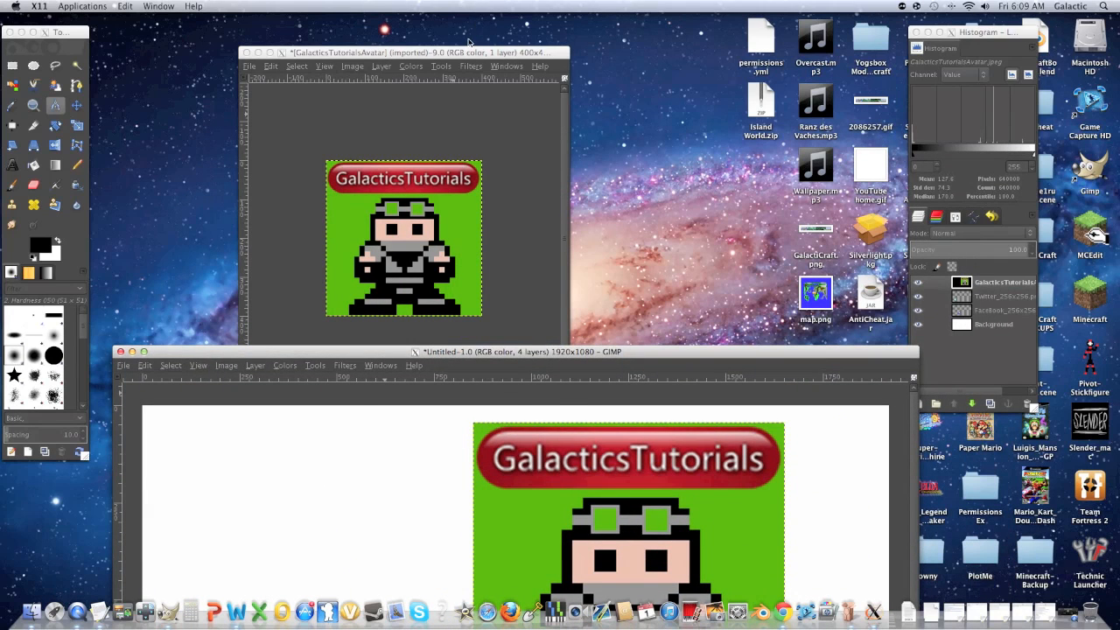
pyautogui.moveTo(458, 53); pyautogui.dragTo(471, 20)
pyautogui.click(263, 33)
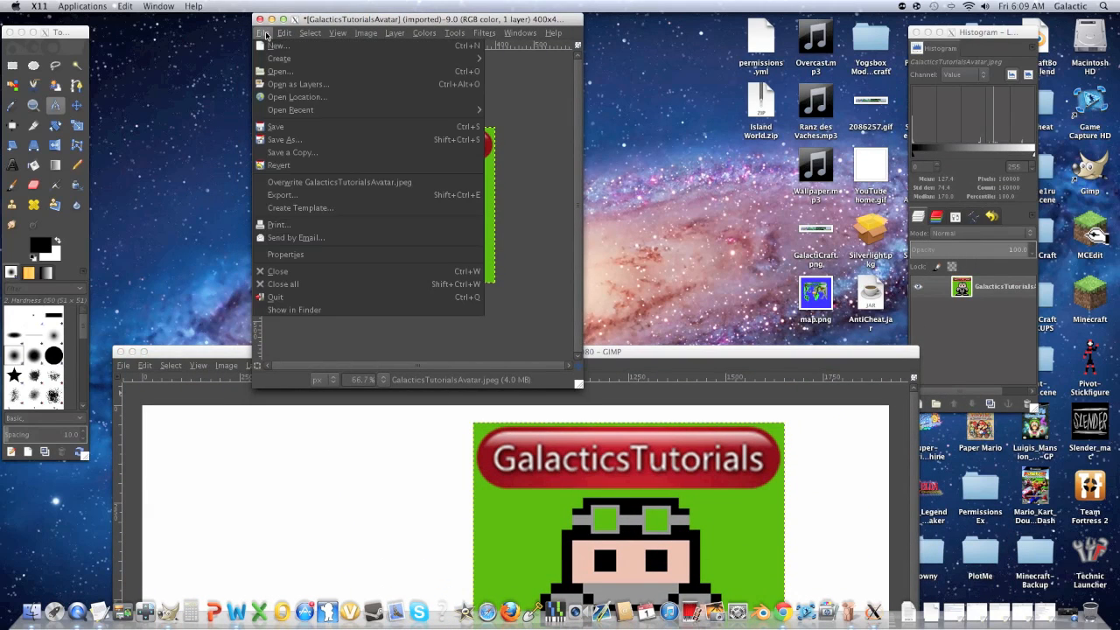
pyautogui.click(281, 194)
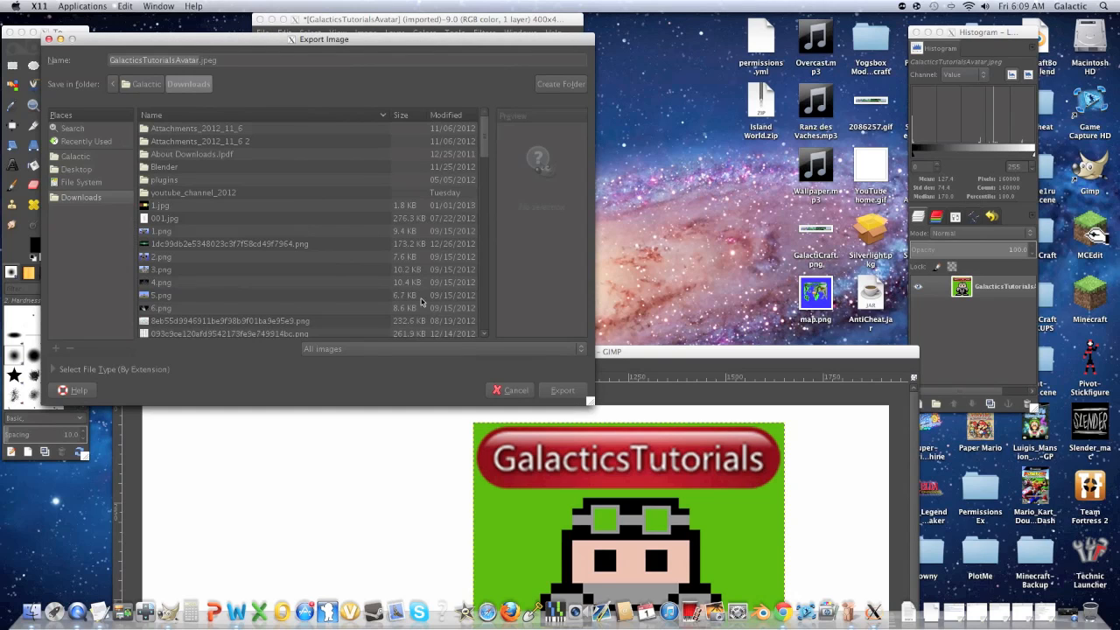
pyautogui.click(175, 58)
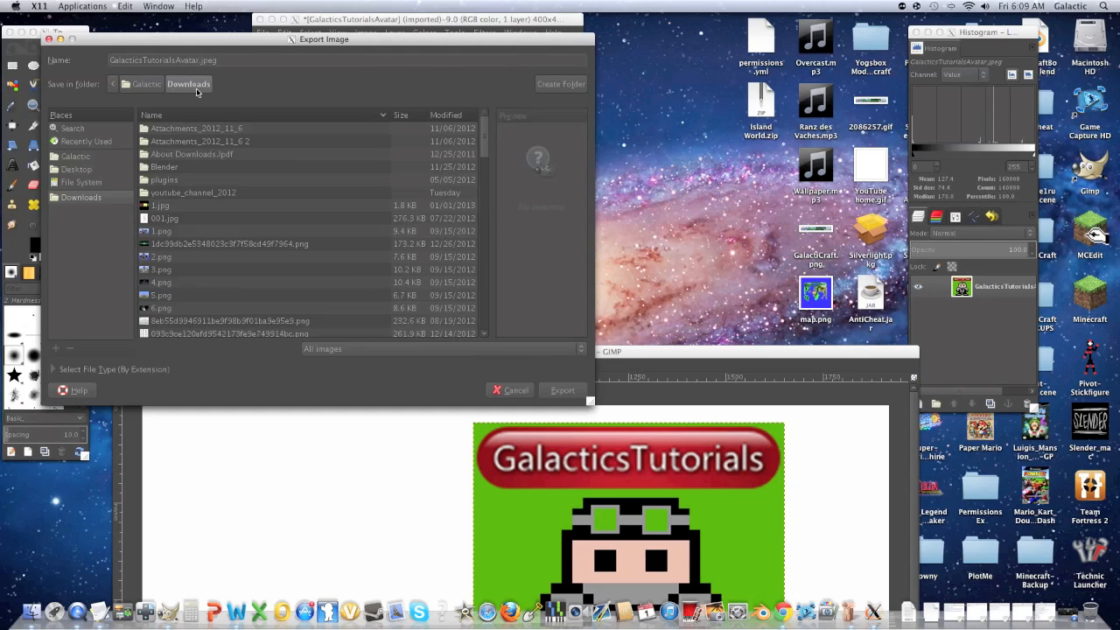
pyautogui.write('-1')
pyautogui.press('Return')
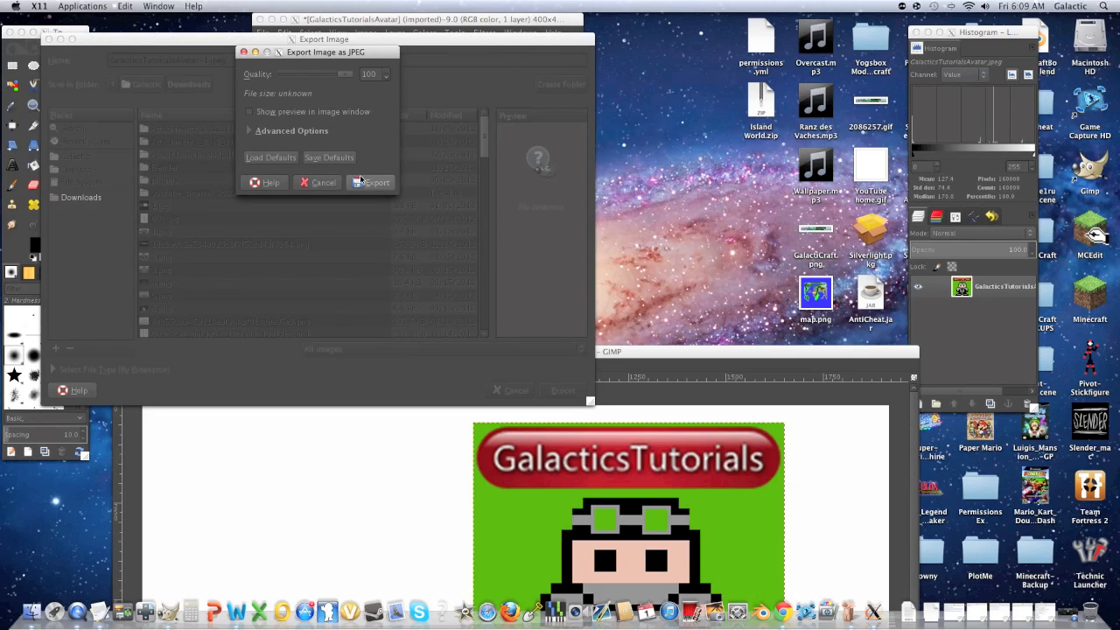
pyautogui.click(360, 182)
# Step: Close the separate avatar image without saving and move the main composition window back up into full view
pyautogui.click(259, 19)
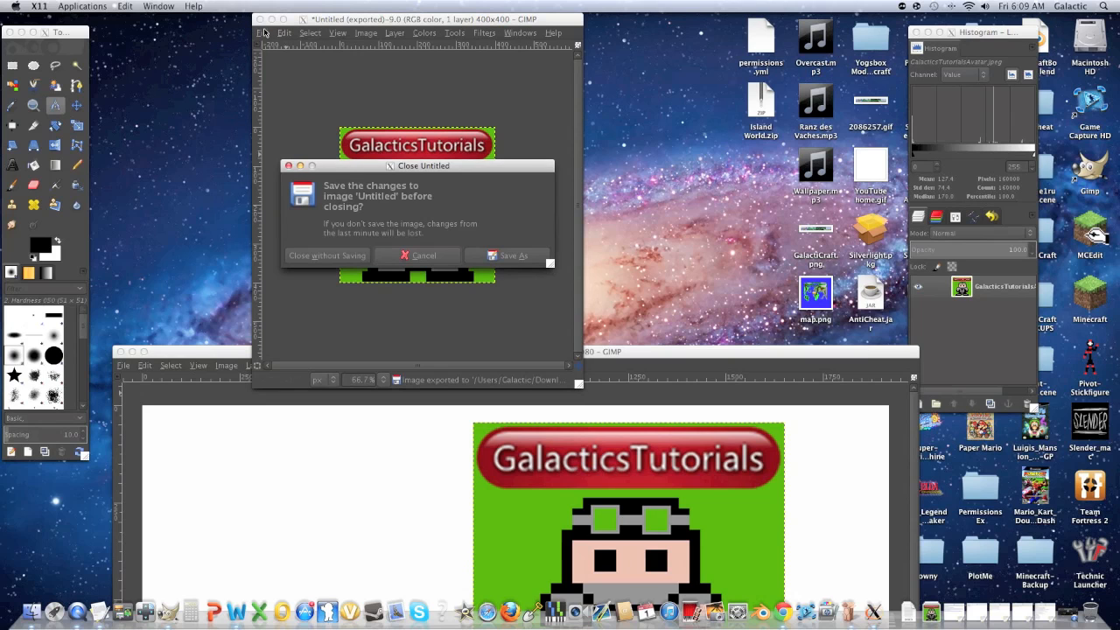
pyautogui.click(322, 261)
pyautogui.moveTo(316, 354); pyautogui.dragTo(302, 42)
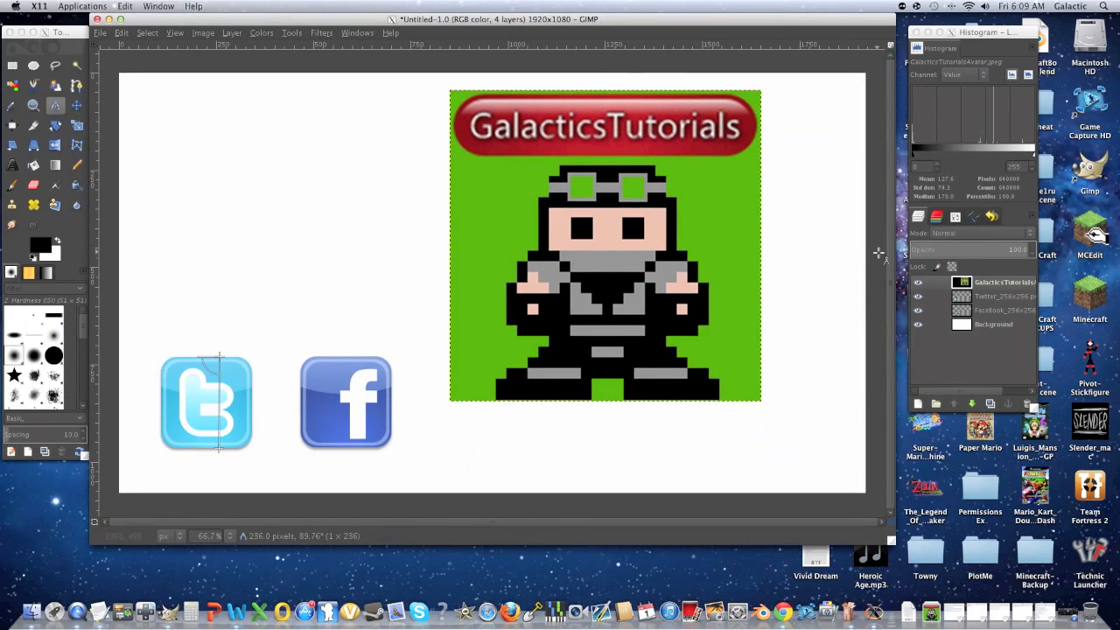
# Step: Delete the oversized GalacticsTutorialsAvatar layer from the main composition
pyautogui.click(989, 286)
pyautogui.rightClick(989, 287)
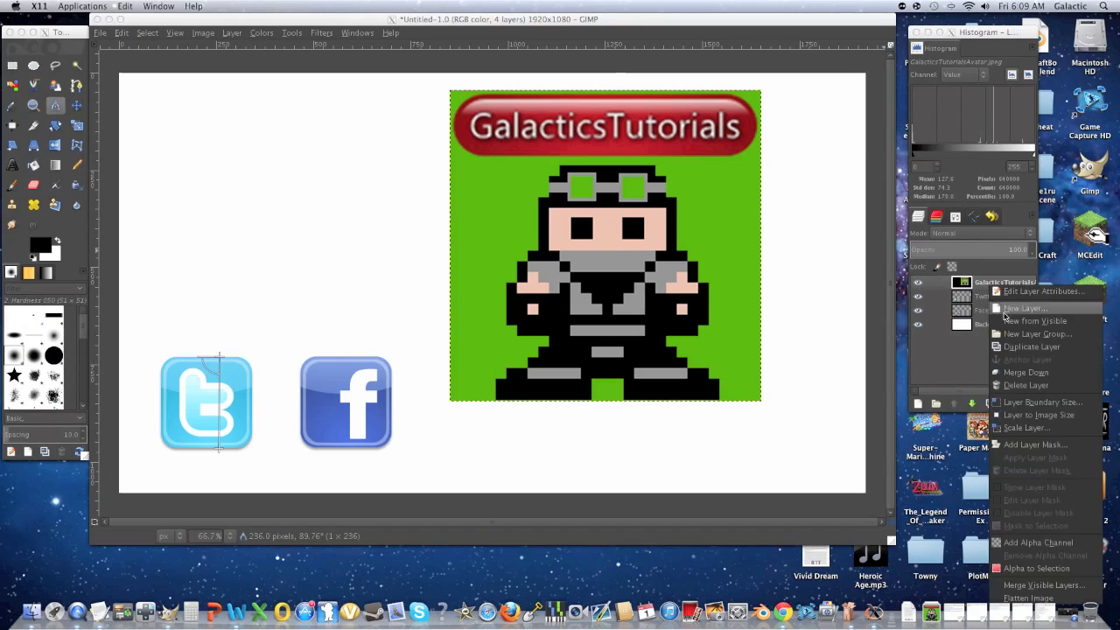
pyautogui.click(1015, 394)
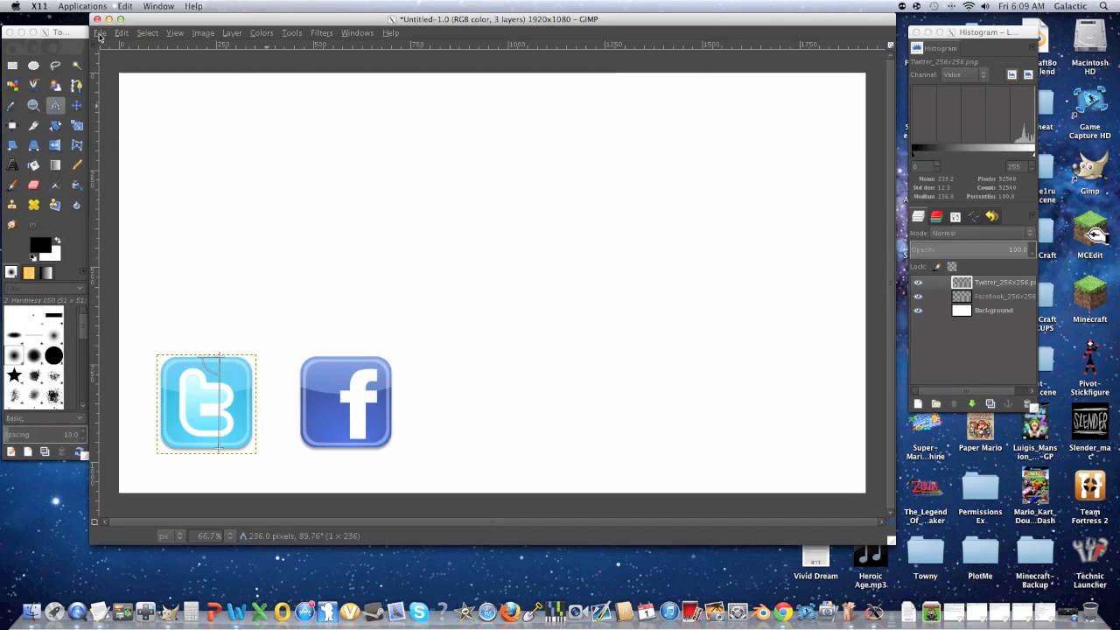
# Step: Add GalacticsTutorialsAvatar-1.jpeg as a layer and place it above the Twitter and Facebook icons with a clear gap
pyautogui.click(99, 33)
pyautogui.click(125, 82)
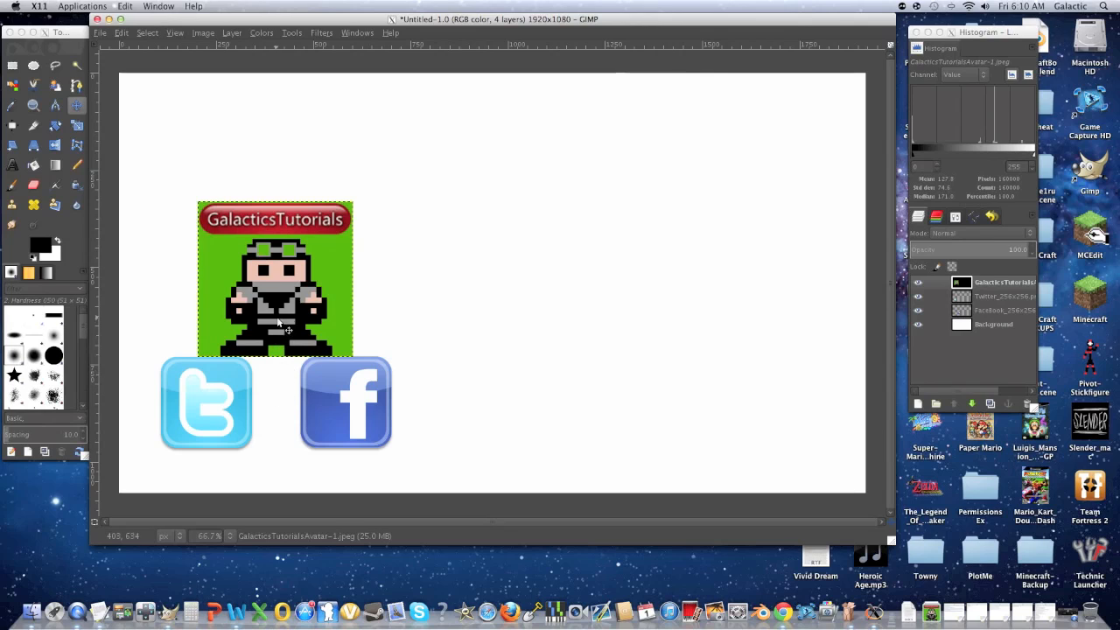
pyautogui.moveTo(286, 287); pyautogui.dragTo(286, 210)
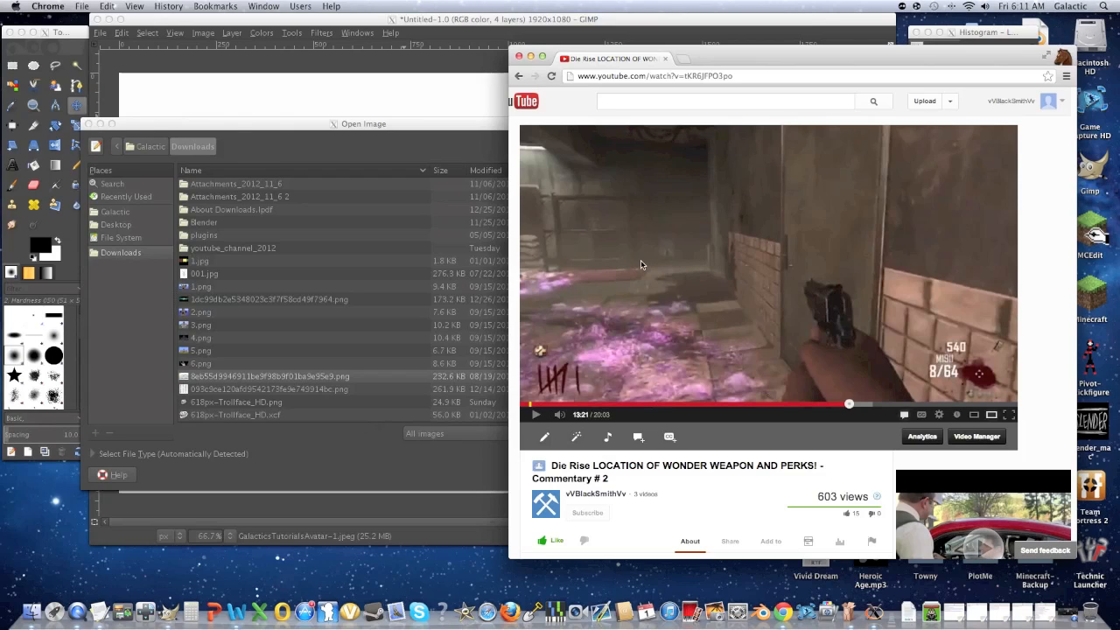
# Step: Move the Open Image dialog clear of the browser and compare the YouTube player's small and large sizes
pyautogui.moveTo(472, 125); pyautogui.dragTo(319, 254)
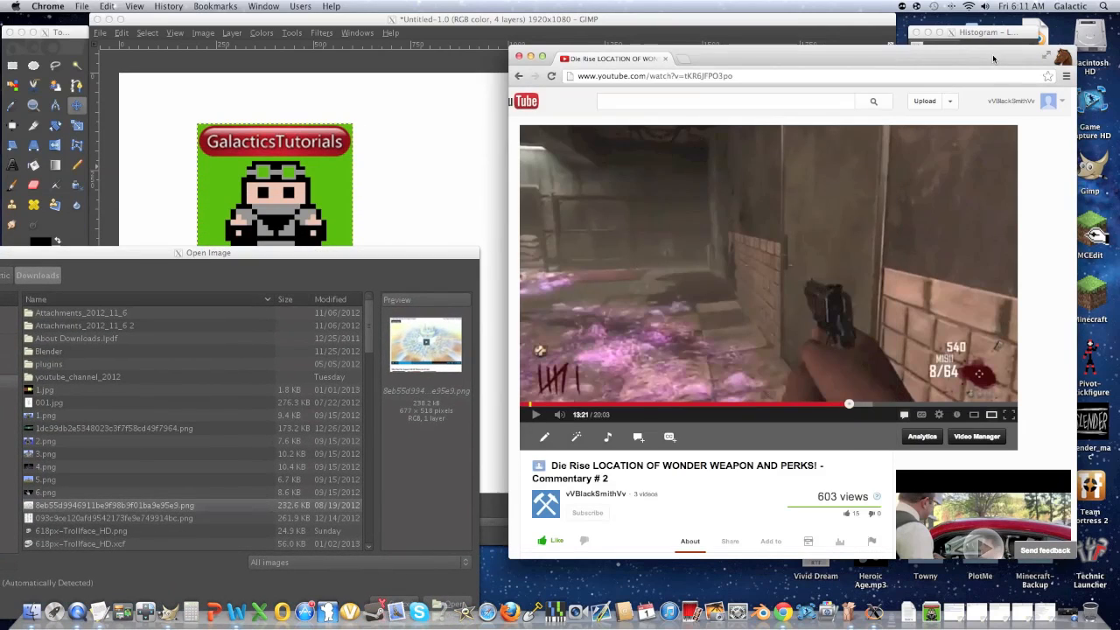
pyautogui.click(992, 56)
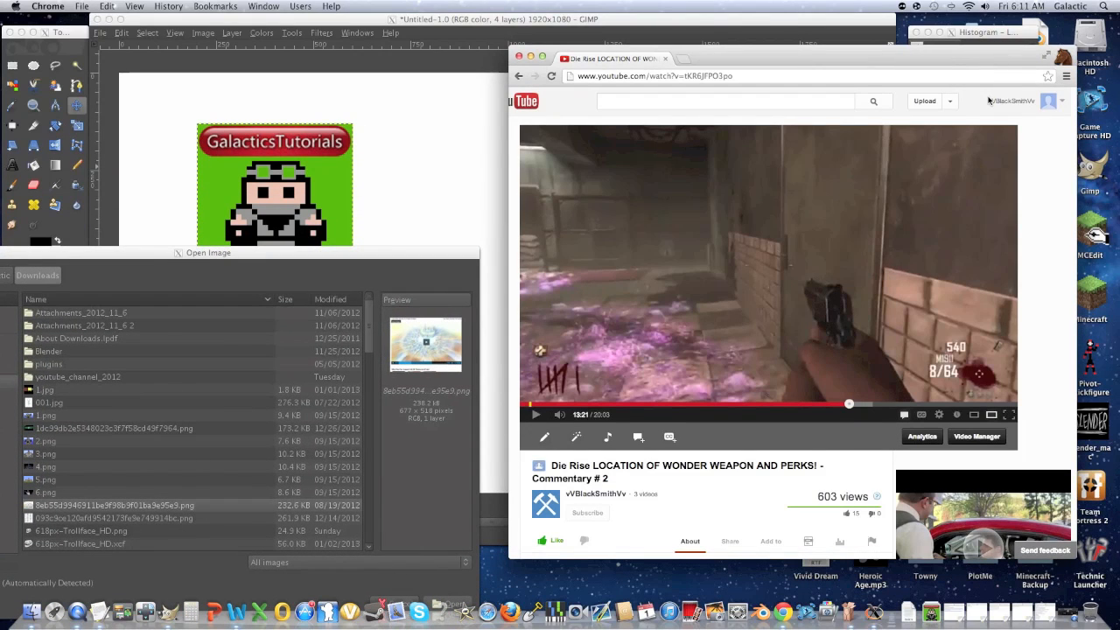
pyautogui.click(975, 417)
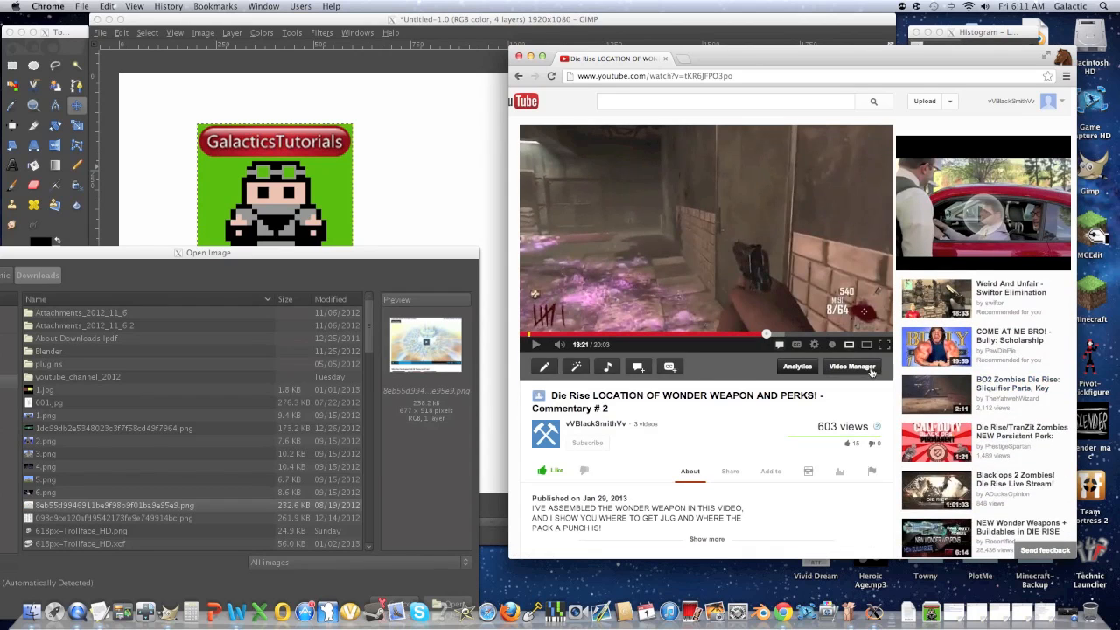
pyautogui.click(869, 346)
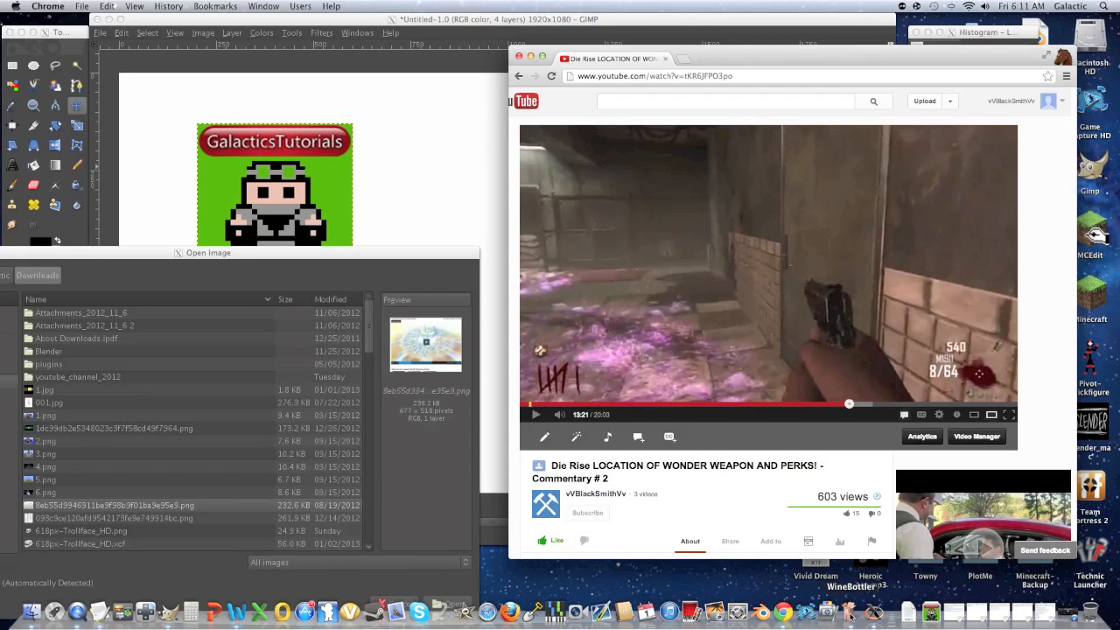
# Step: Capture the large YouTube video frame with Gyazo and save the captured PNG to the Downloads folder
pyautogui.click(610, 613)
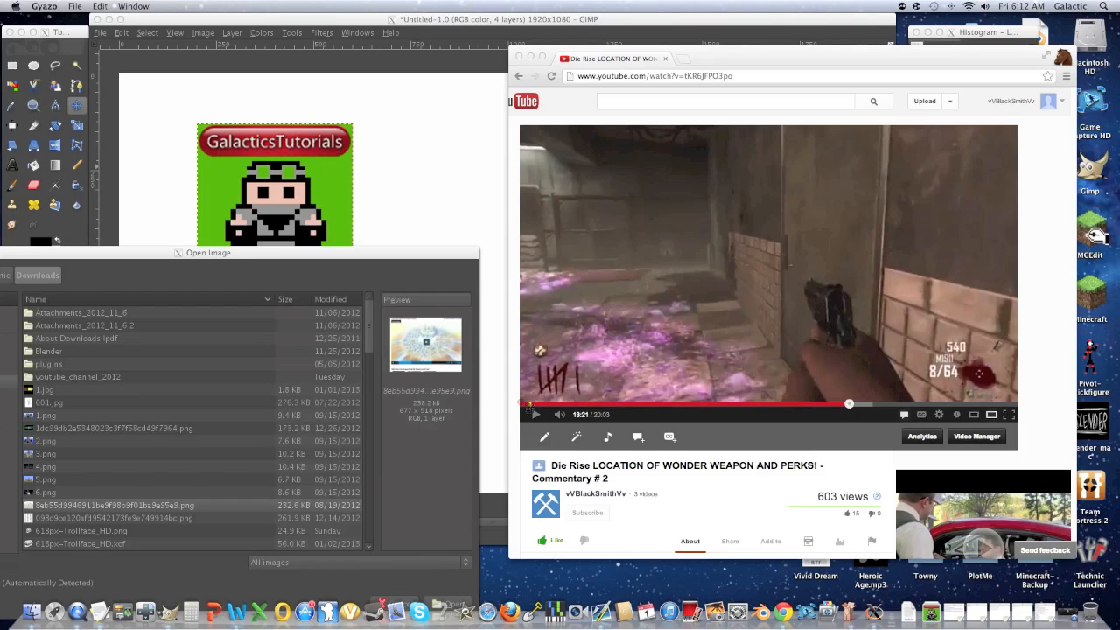
pyautogui.moveTo(519, 402); pyautogui.dragTo(1016, 129)
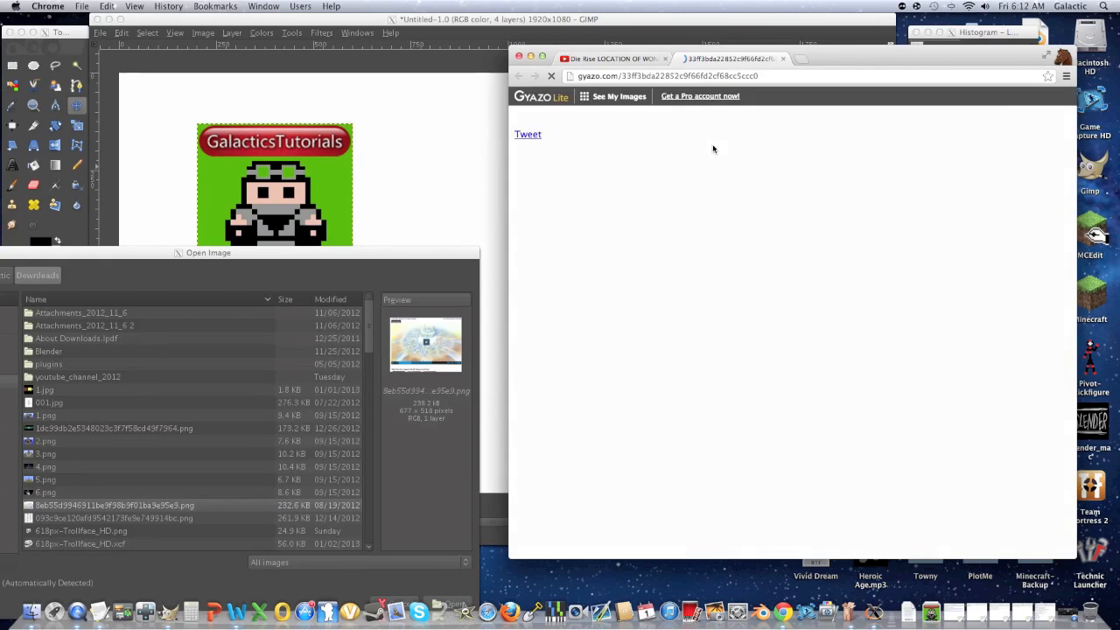
pyautogui.rightClick(714, 260)
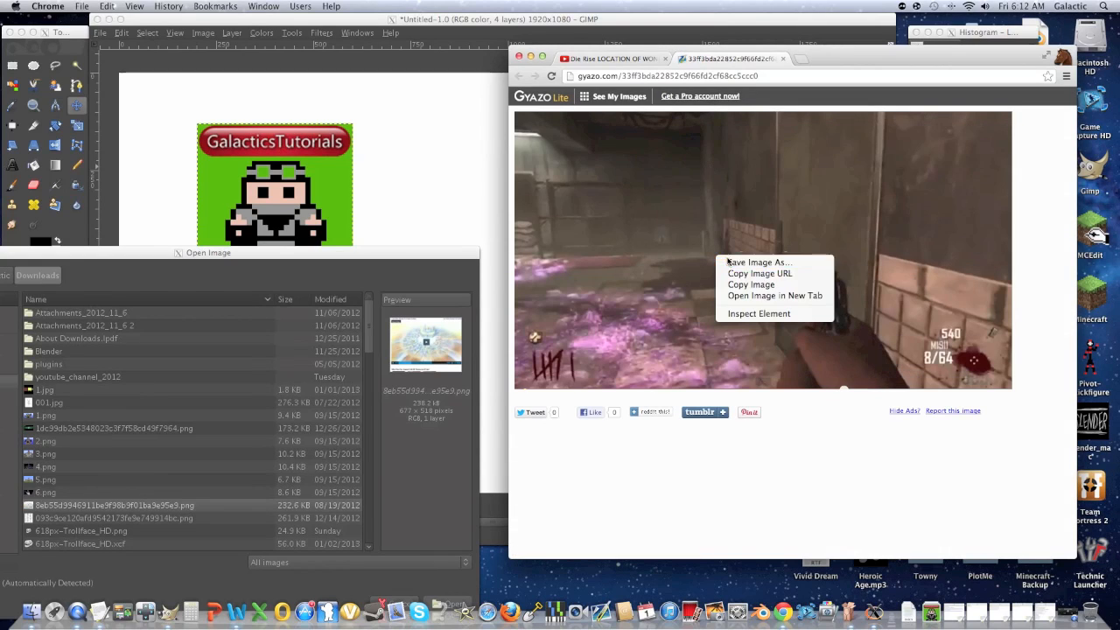
pyautogui.click(739, 263)
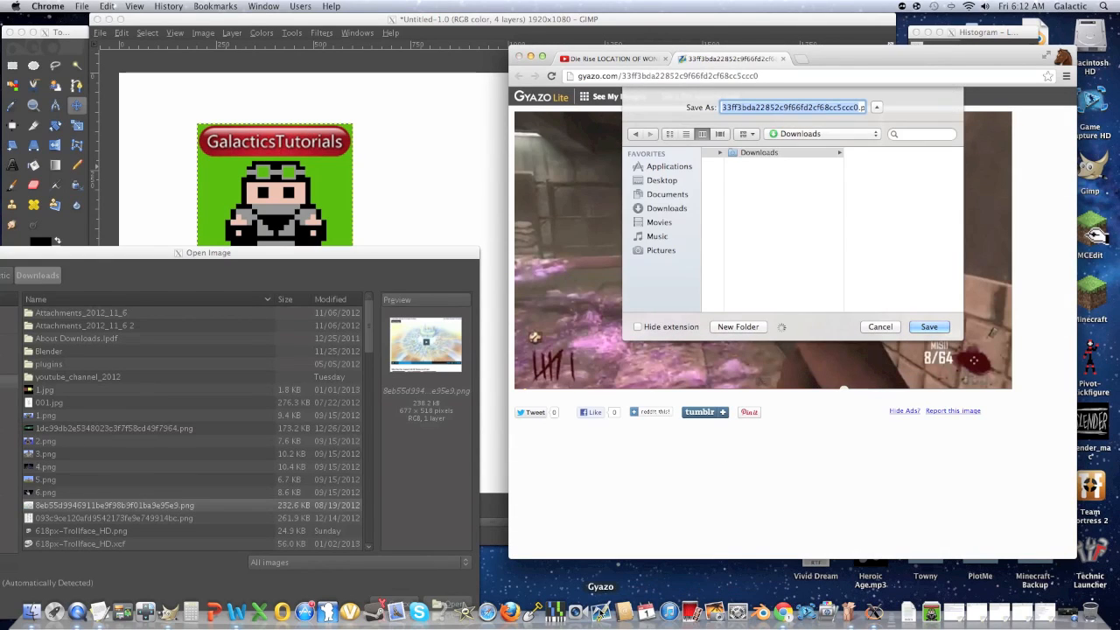
pyautogui.click(927, 327)
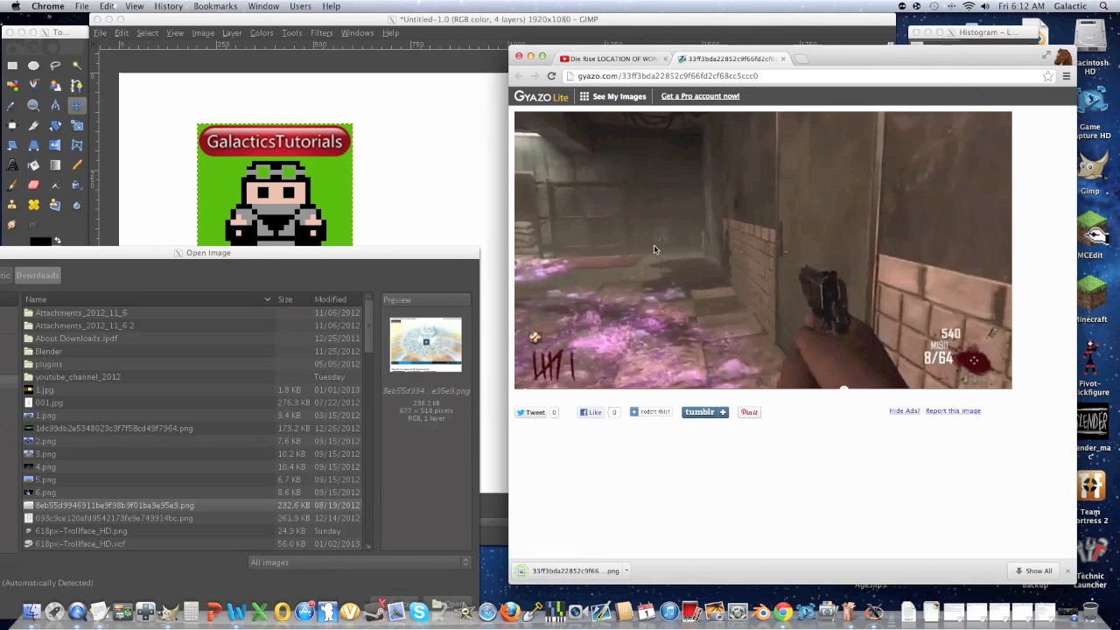
# Step: Add the captured video frame as a layer and place it in the canvas's upper-right area, inset about 100 px from both edges
pyautogui.moveTo(333, 253); pyautogui.dragTo(417, 253)
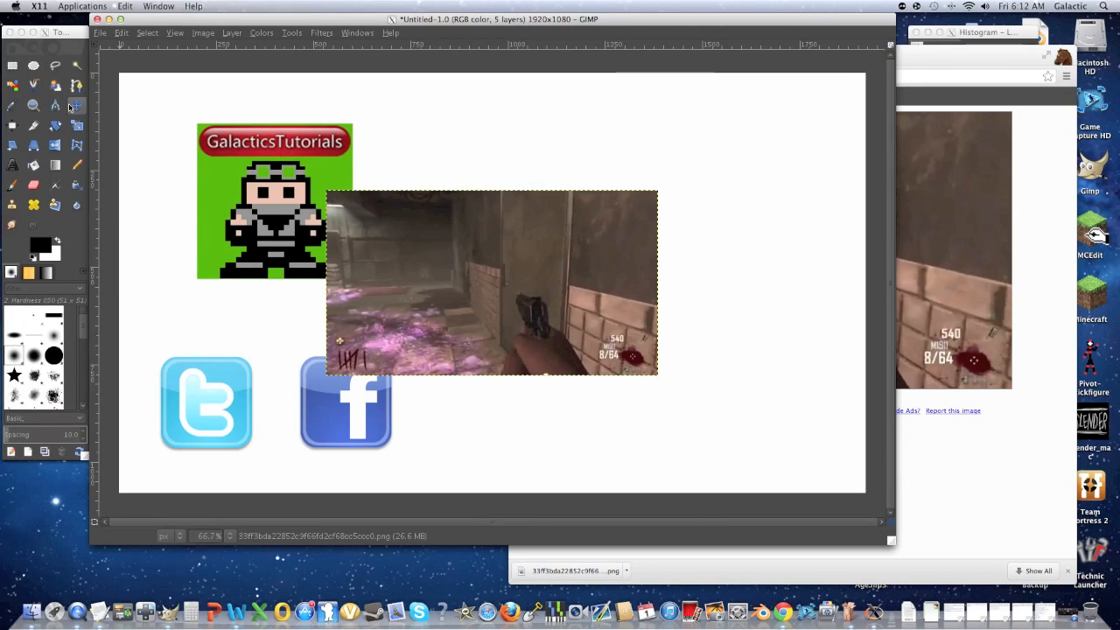
pyautogui.moveTo(500, 252); pyautogui.dragTo(706, 134)
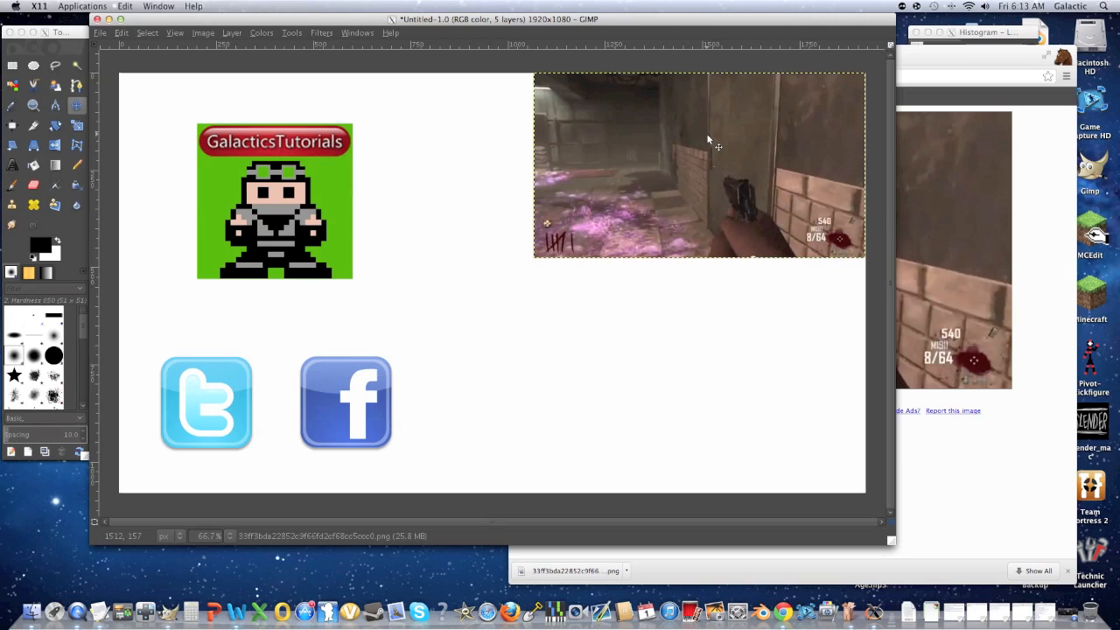
pyautogui.moveTo(707, 136); pyautogui.dragTo(669, 179)
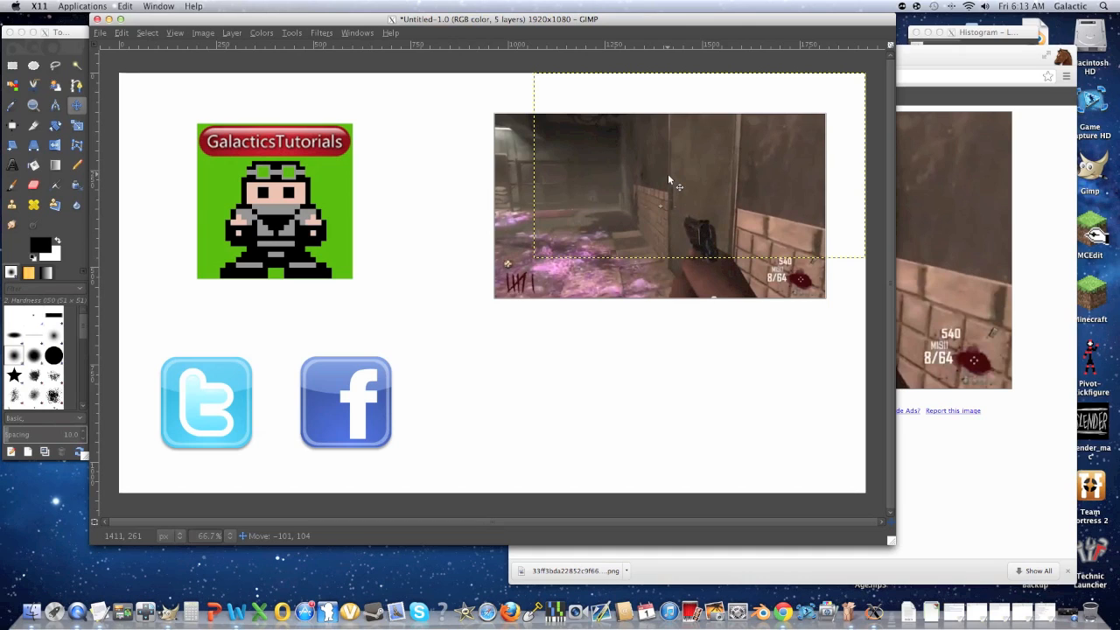
pyautogui.moveTo(668, 178); pyautogui.dragTo(669, 178)
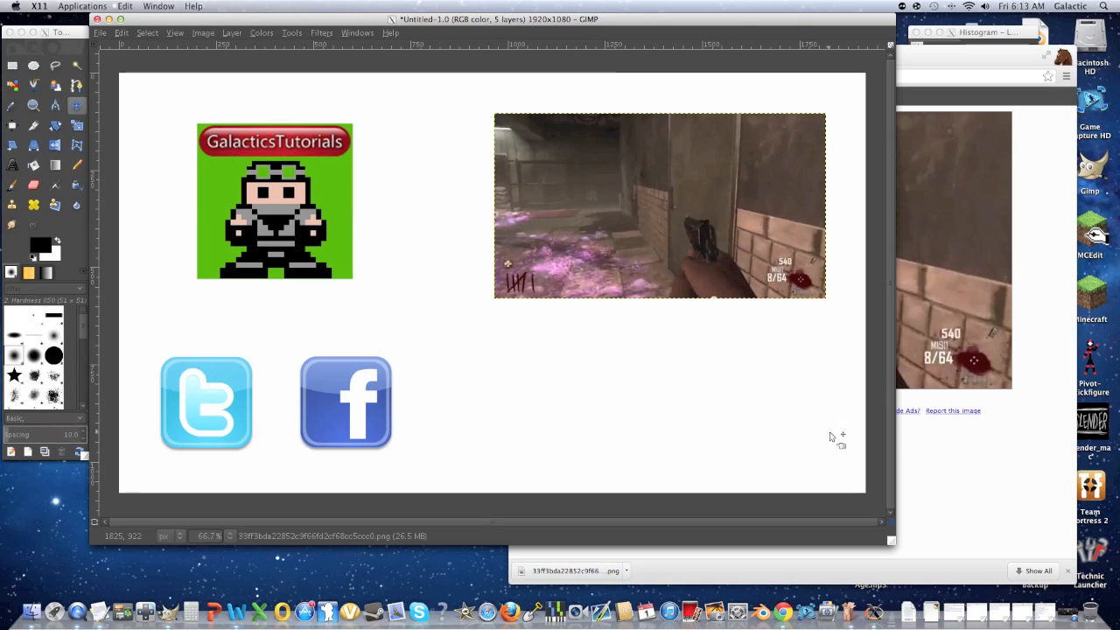
# Step: Open youtubesubscribebutton-highres300dpi1.jpg as a separate image and move its window down, clear of the composition
pyautogui.click(100, 32)
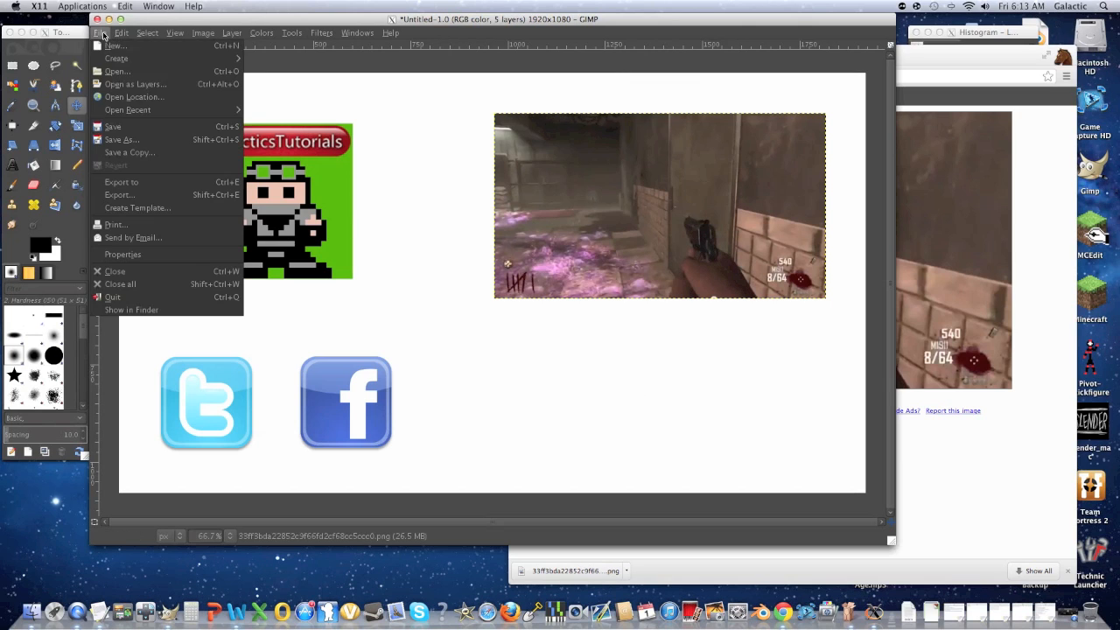
pyautogui.click(153, 88)
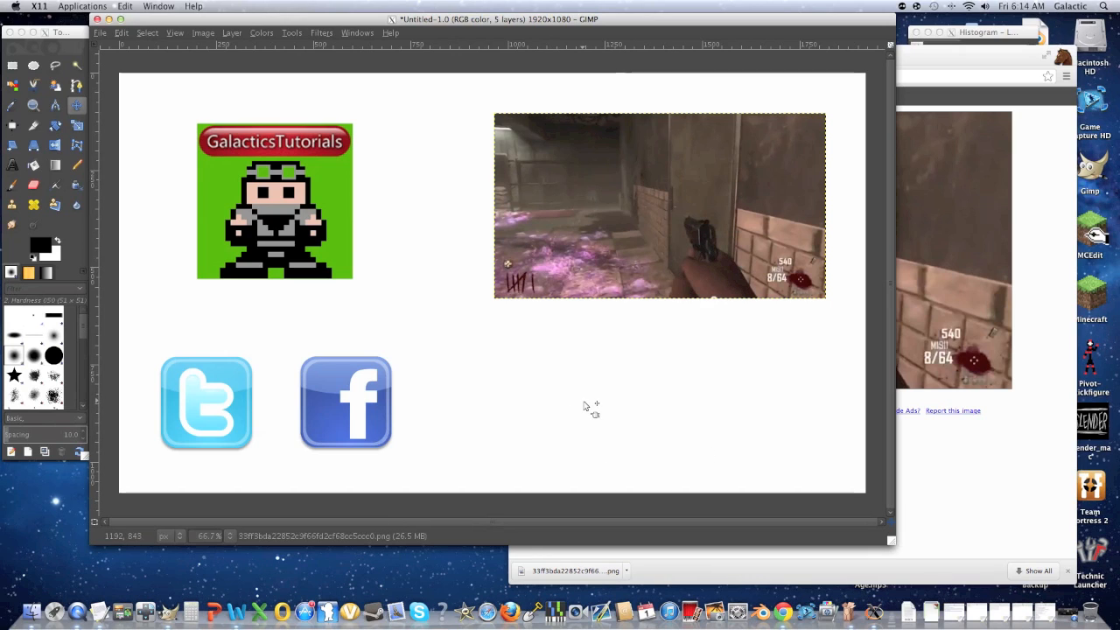
pyautogui.click(100, 33)
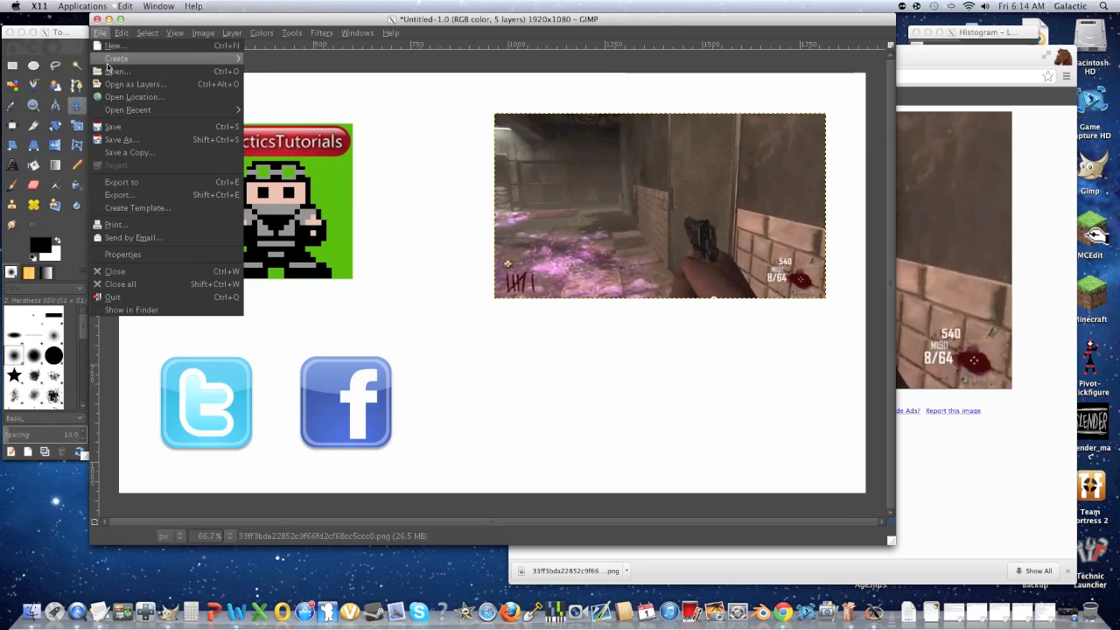
pyautogui.click(113, 72)
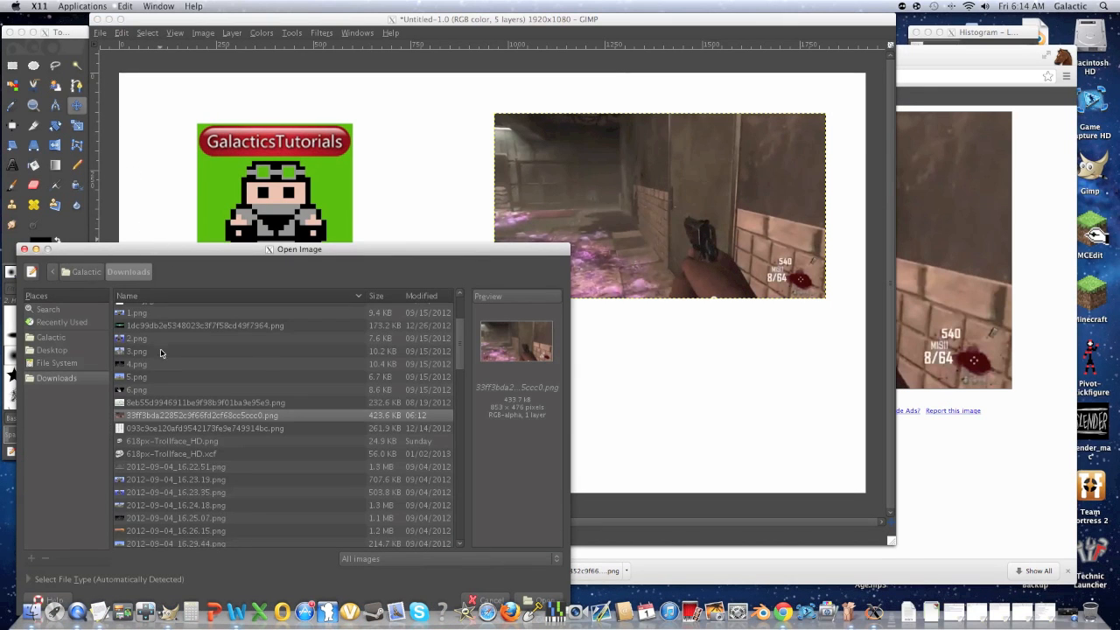
pyautogui.scroll(-10, 160, 354)
pyautogui.scroll(-10, 160, 360)
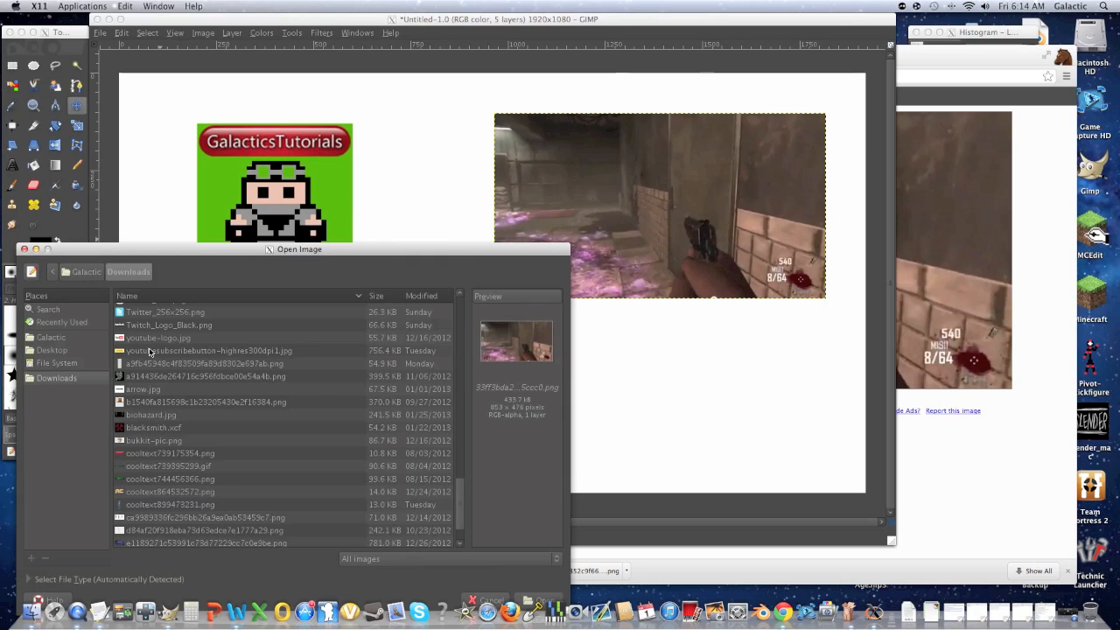
pyautogui.click(150, 351)
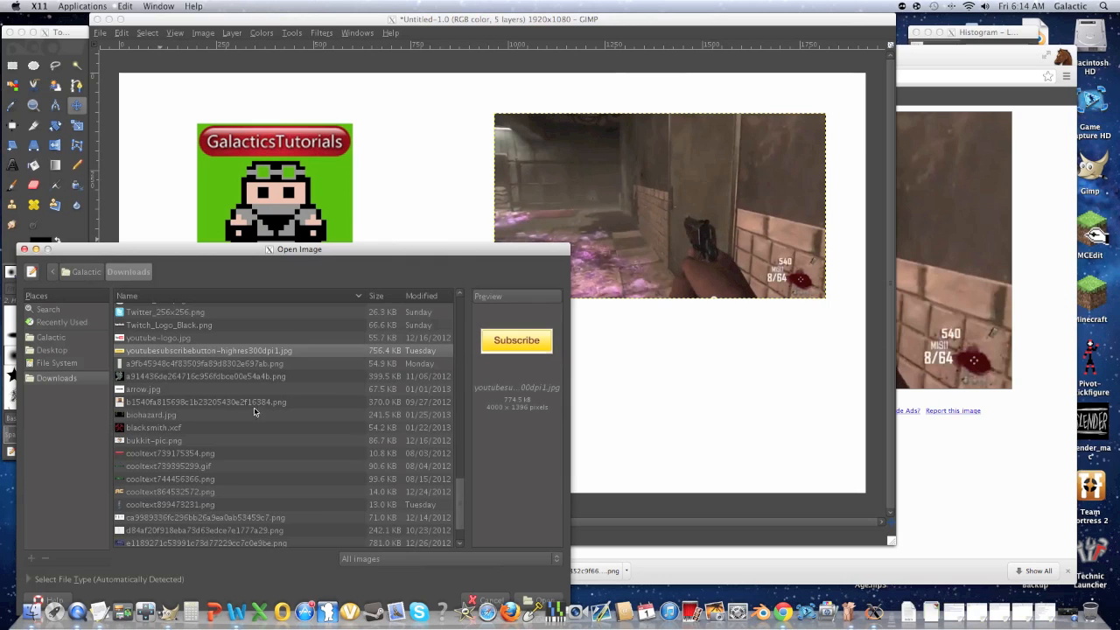
pyautogui.click(527, 598)
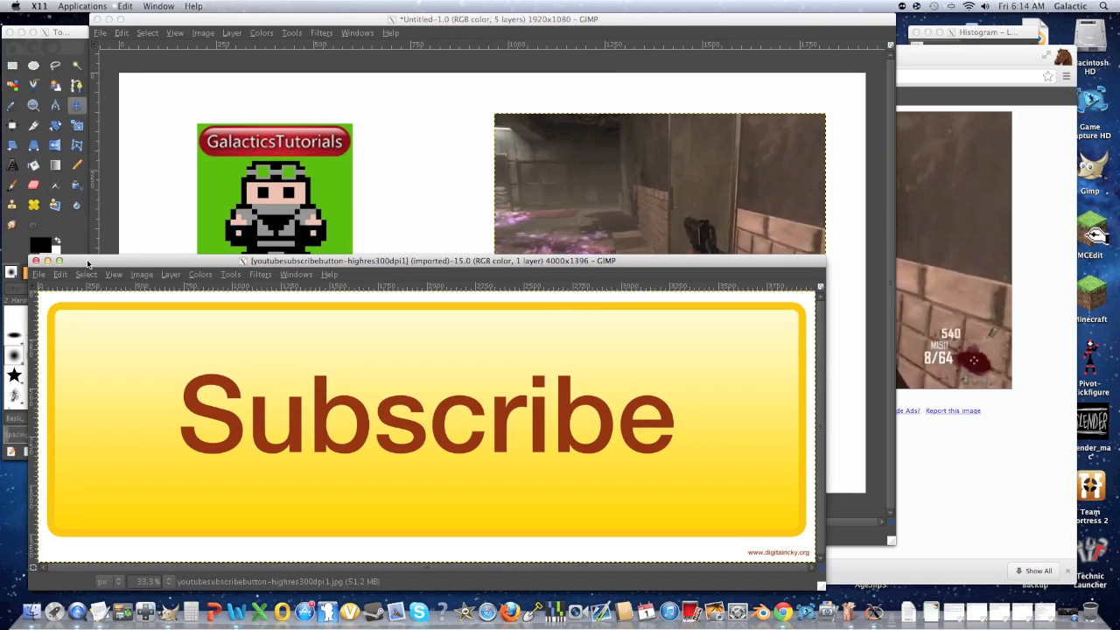
pyautogui.moveTo(84, 261); pyautogui.dragTo(214, 522)
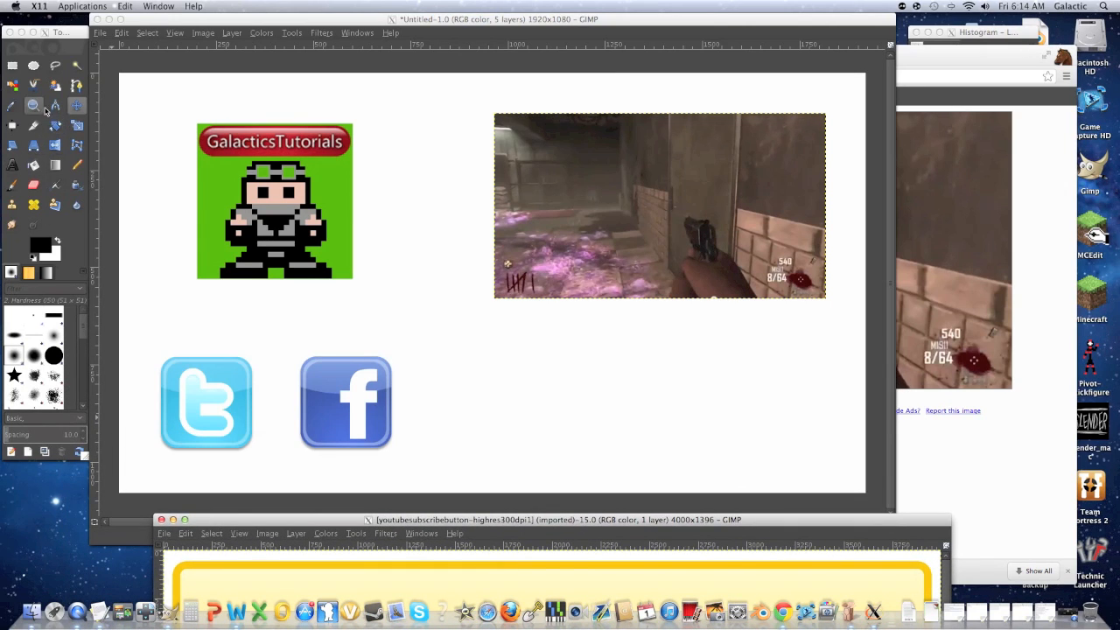
# Step: Measure the width of the video frame along its lower edge in the composition
pyautogui.click(53, 106)
pyautogui.click(53, 106)
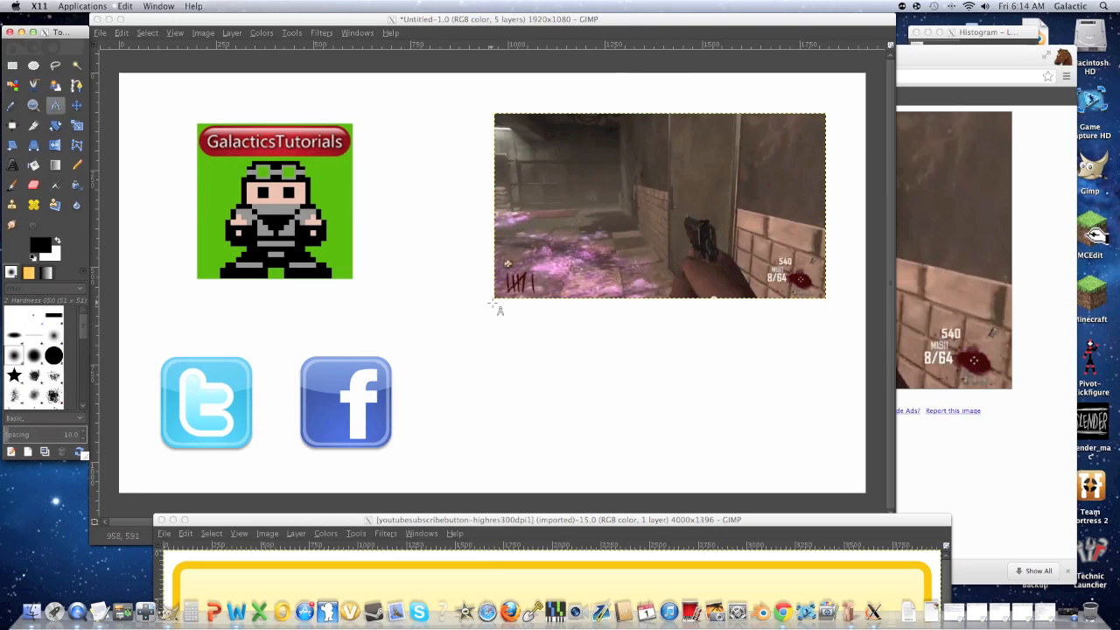
pyautogui.click(496, 297)
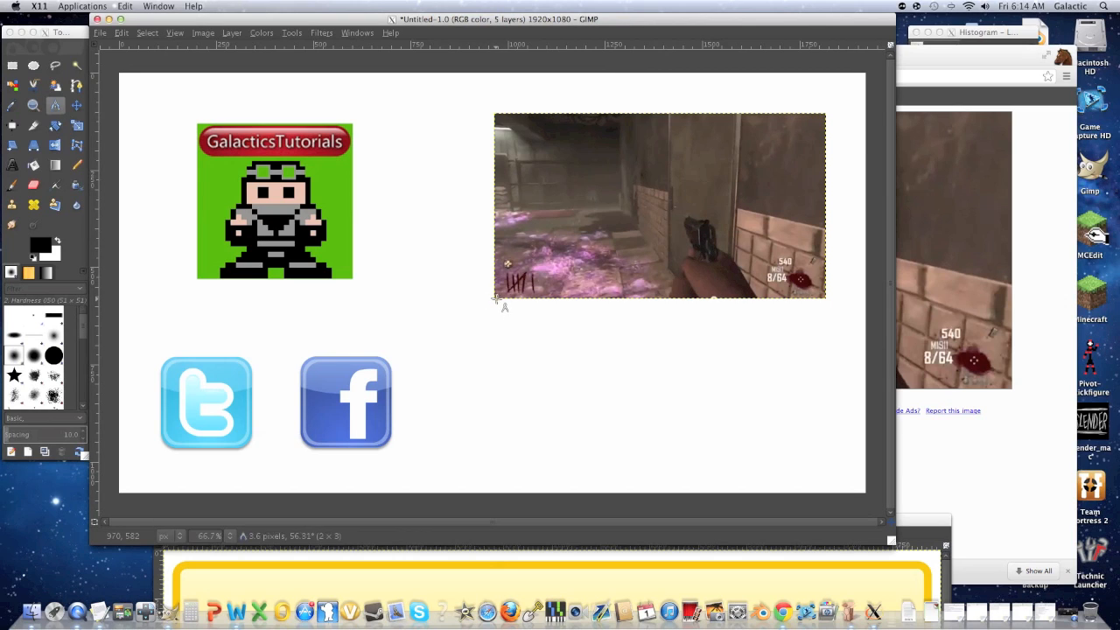
pyautogui.moveTo(497, 300); pyautogui.dragTo(846, 299)
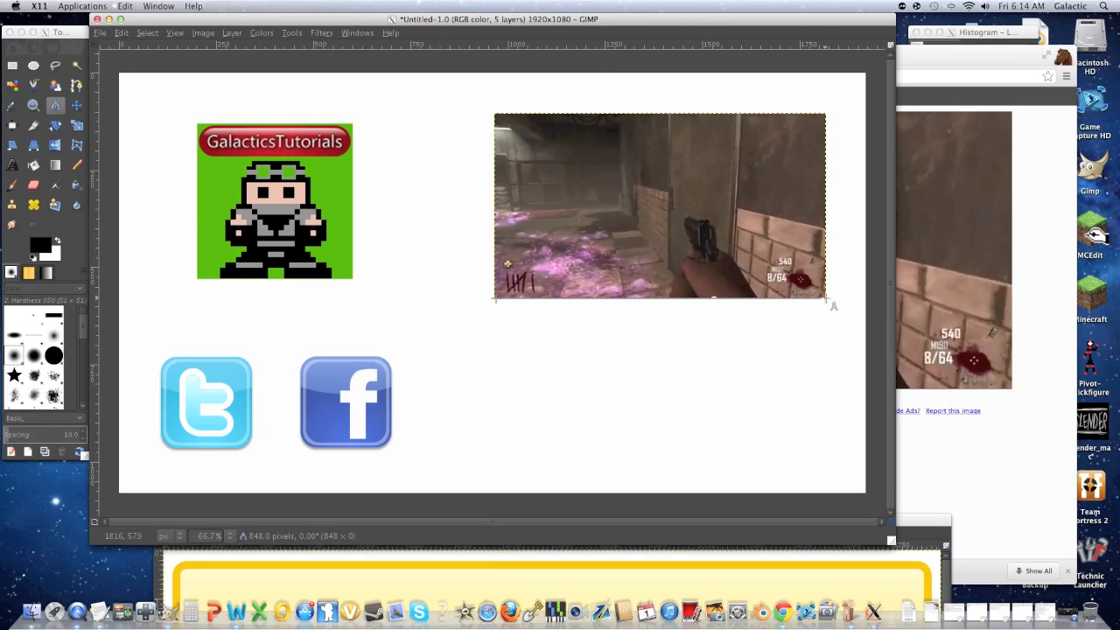
# Step: Bring the Subscribe button image into view and scale it to 900 px wide, keeping its proportions
pyautogui.moveTo(920, 523); pyautogui.dragTo(884, 306)
pyautogui.moveTo(321, 305); pyautogui.dragTo(320, 588)
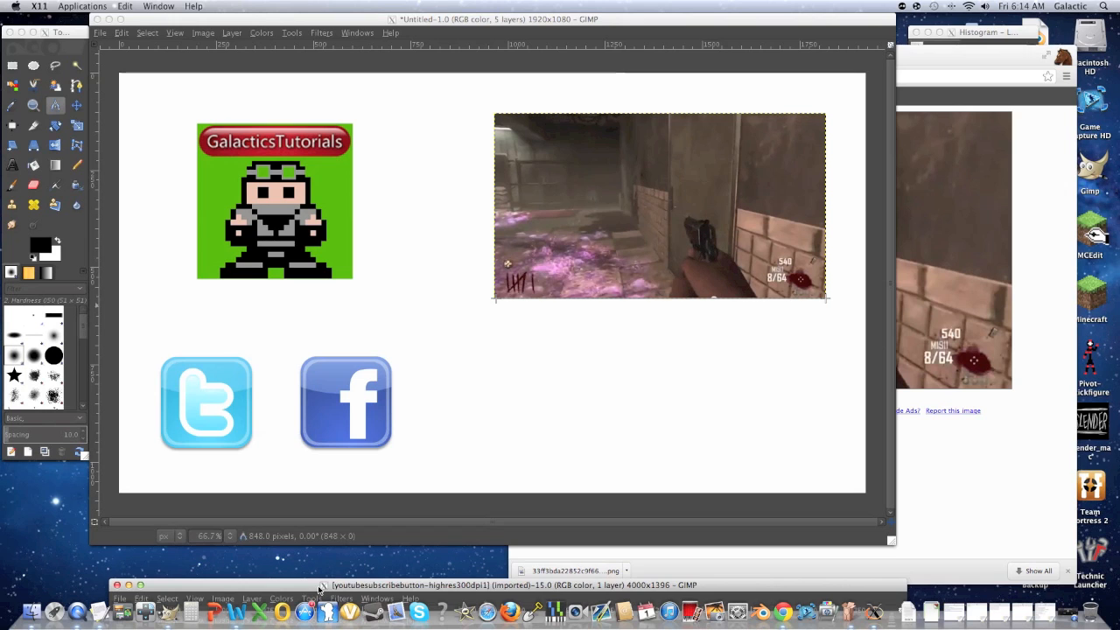
pyautogui.moveTo(320, 588); pyautogui.dragTo(317, 230)
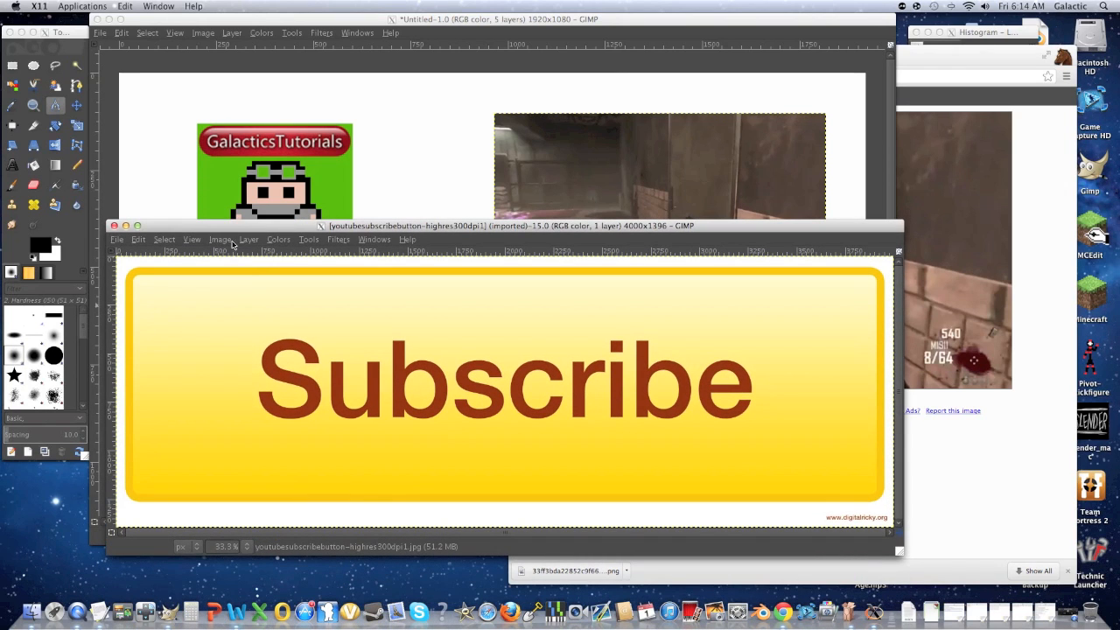
pyautogui.click(232, 243)
pyautogui.click(228, 348)
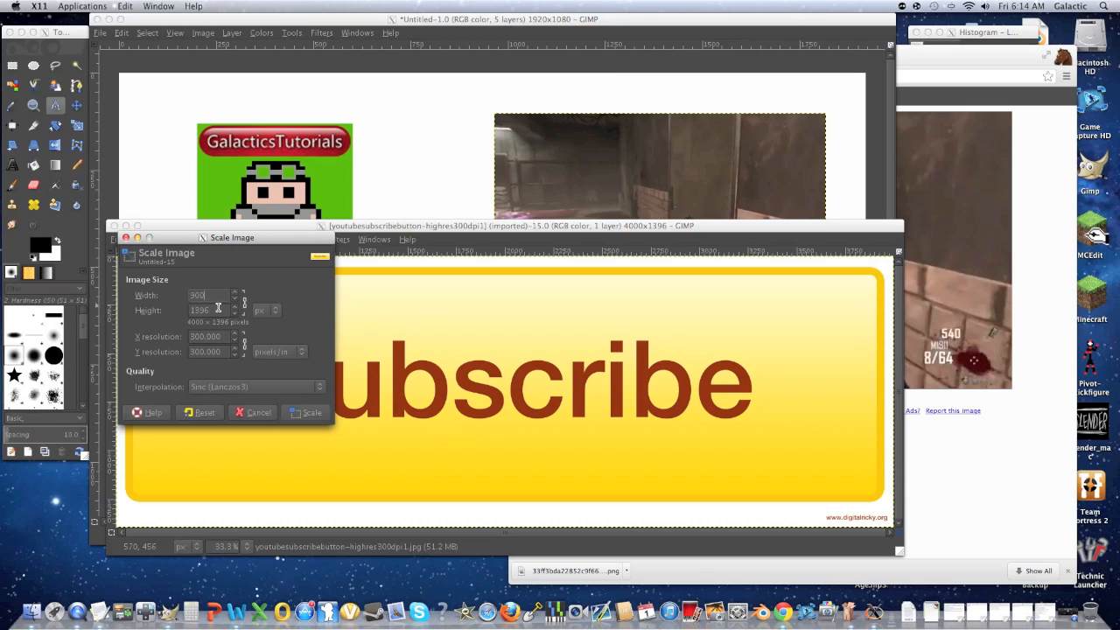
pyautogui.click(307, 413)
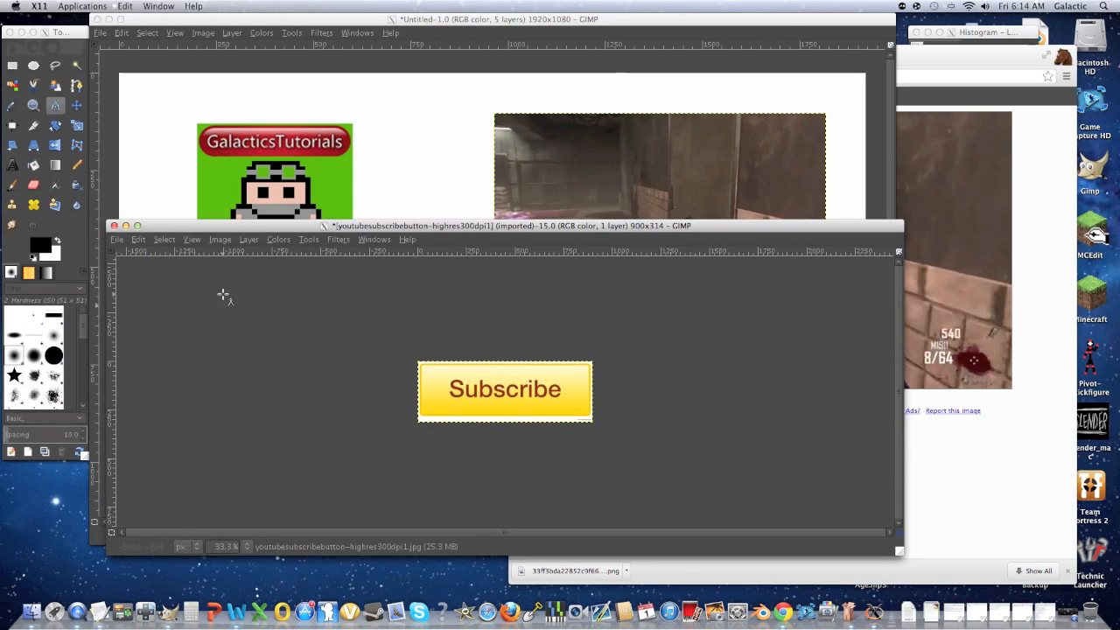
# Step: Add an alpha channel to the layer of the scaled Subscribe button image
pyautogui.moveTo(210, 231); pyautogui.dragTo(221, 226)
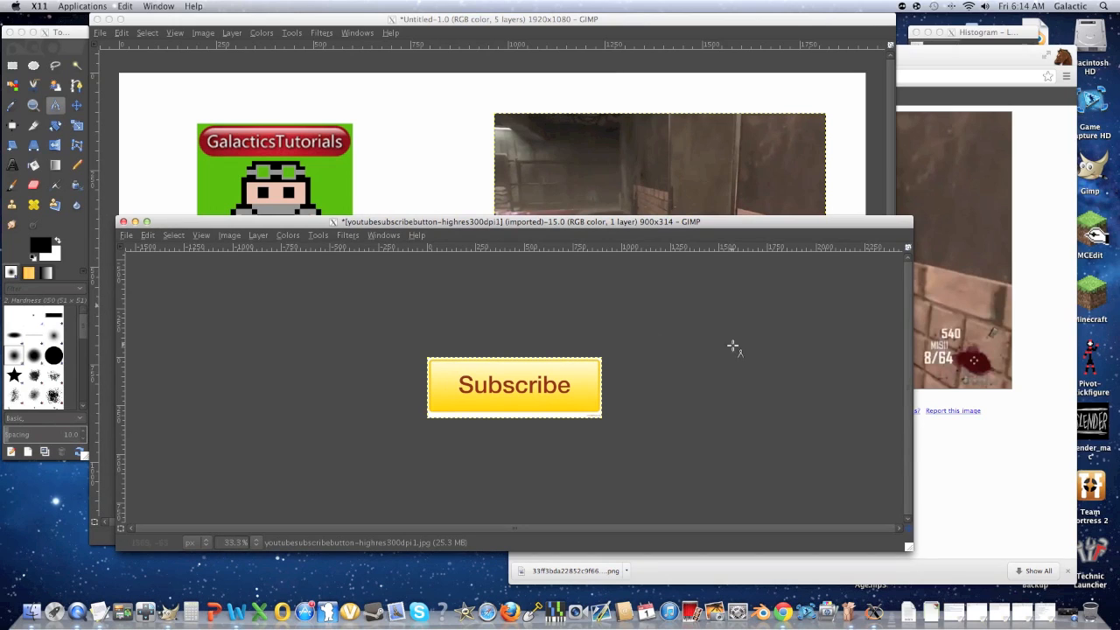
pyautogui.click(957, 32)
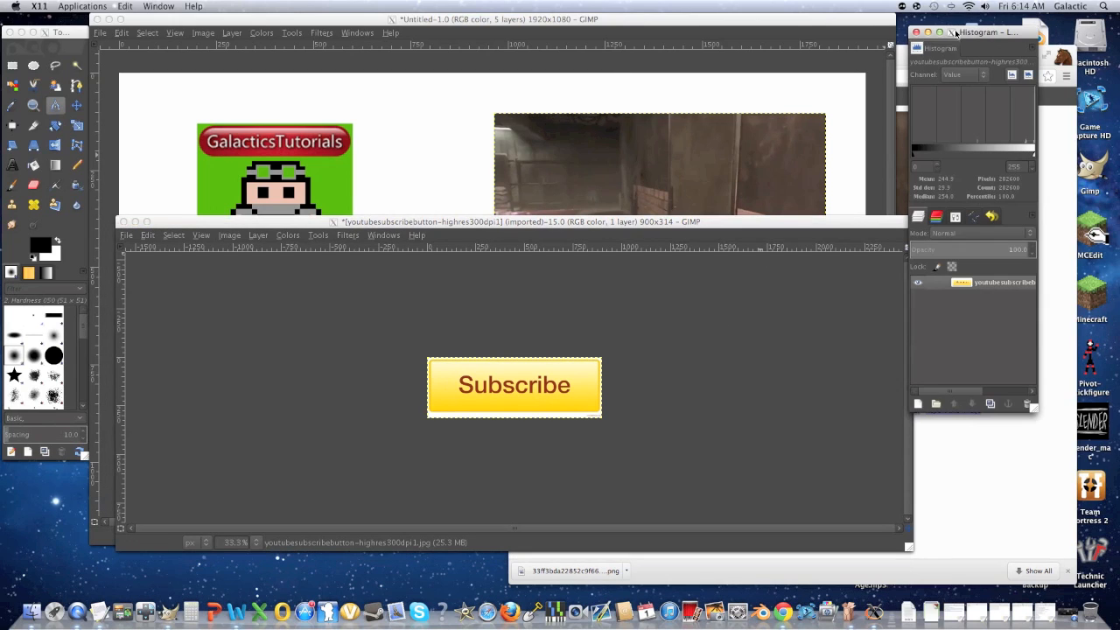
pyautogui.rightClick(987, 285)
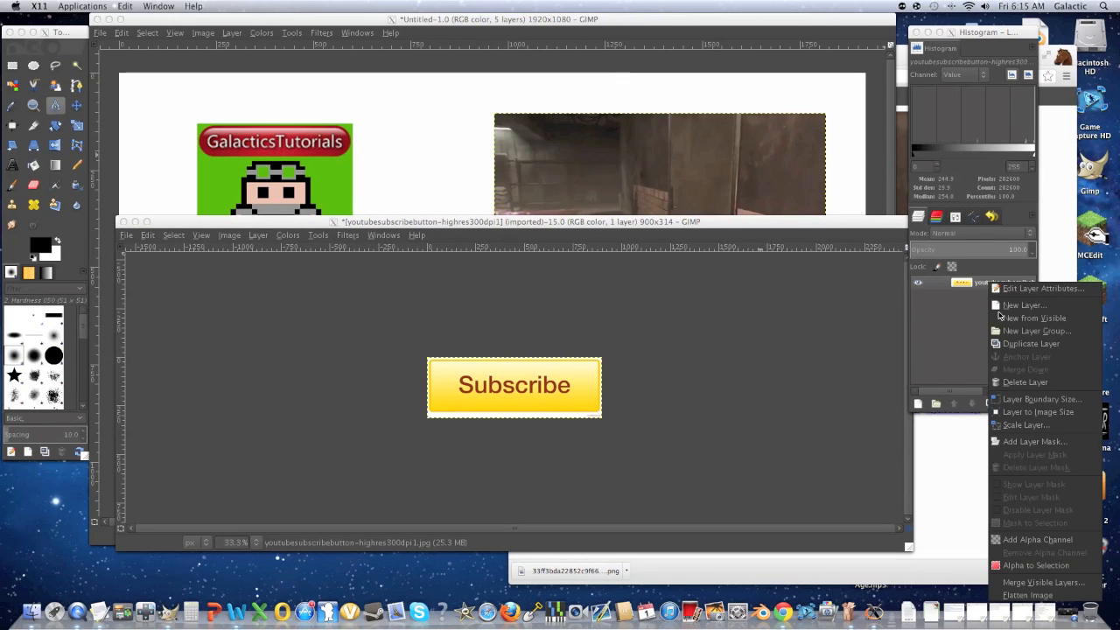
pyautogui.click(1023, 539)
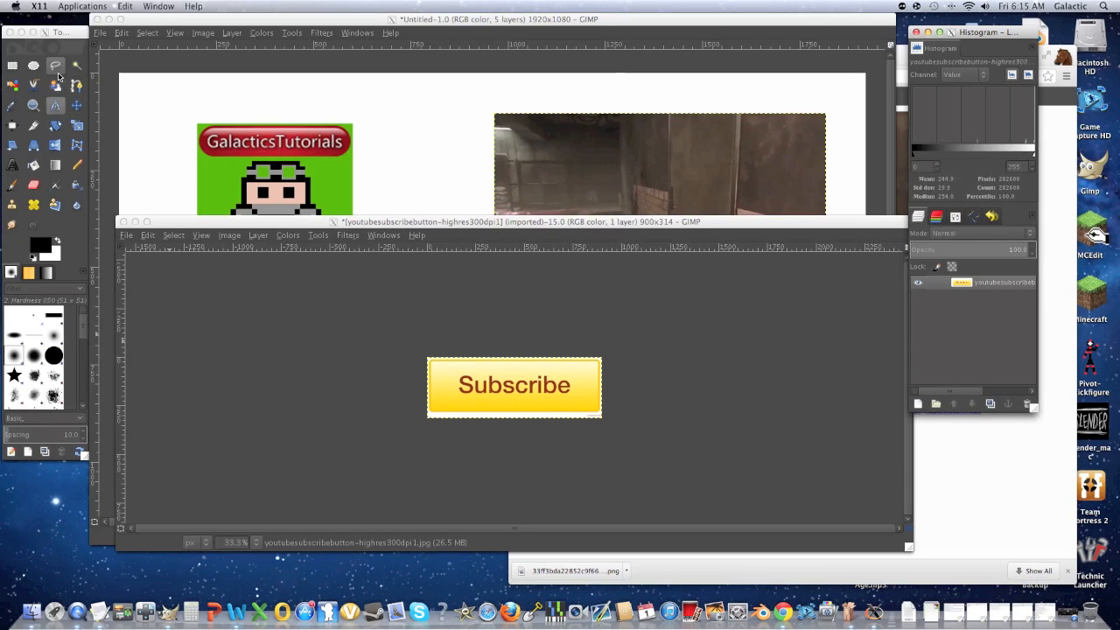
# Step: Activate the Free Select tool and view the Subscribe button image at 100% zoom
pyautogui.click(58, 77)
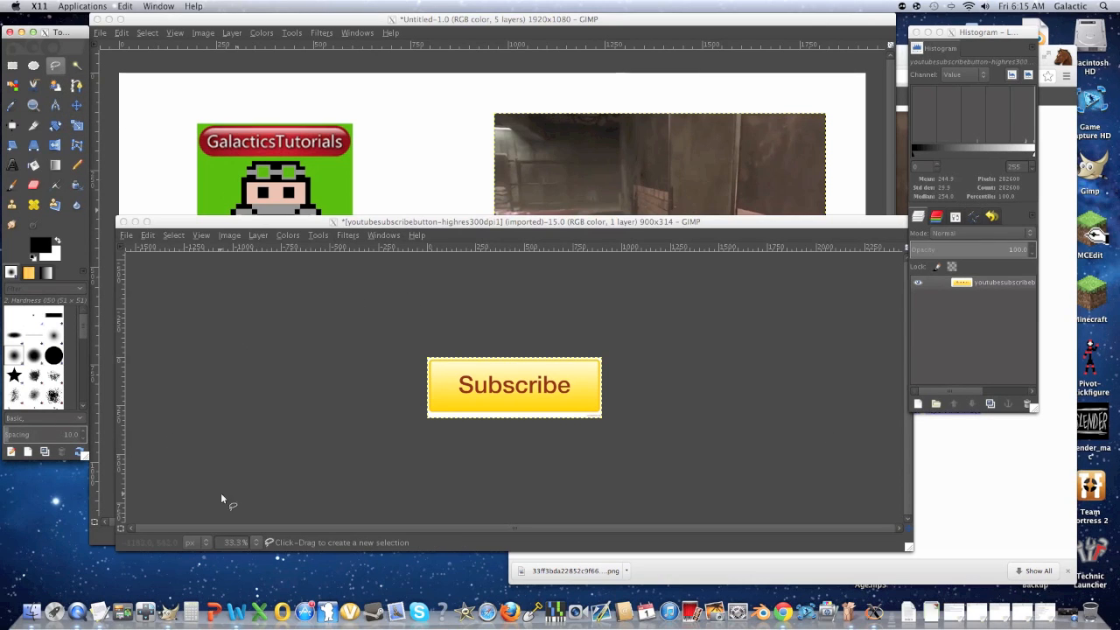
pyautogui.click(261, 543)
pyautogui.click(250, 542)
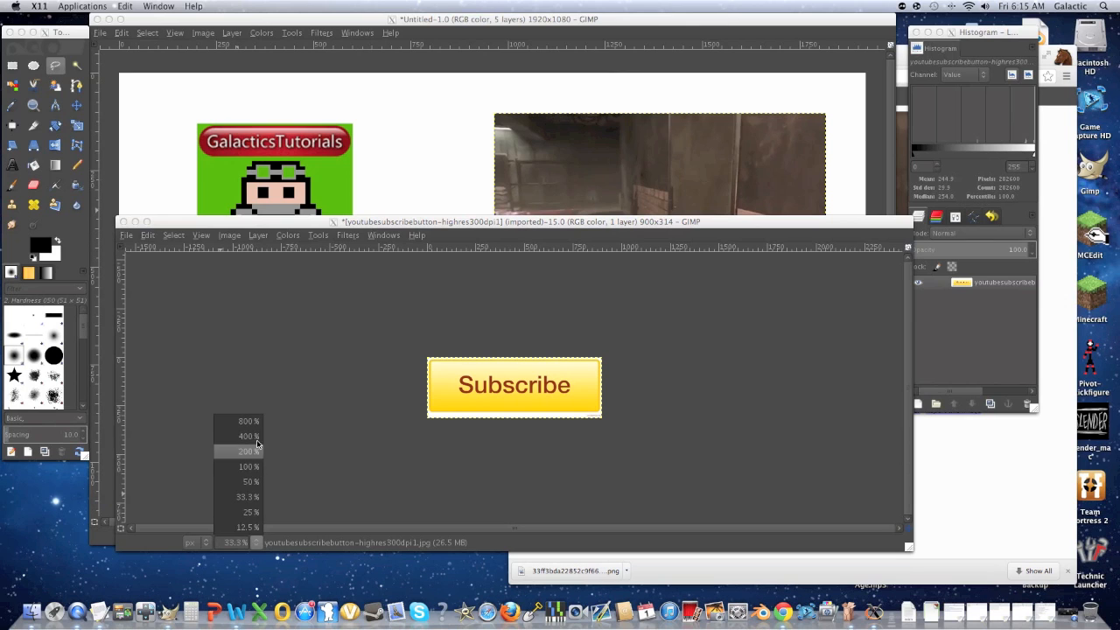
pyautogui.click(256, 464)
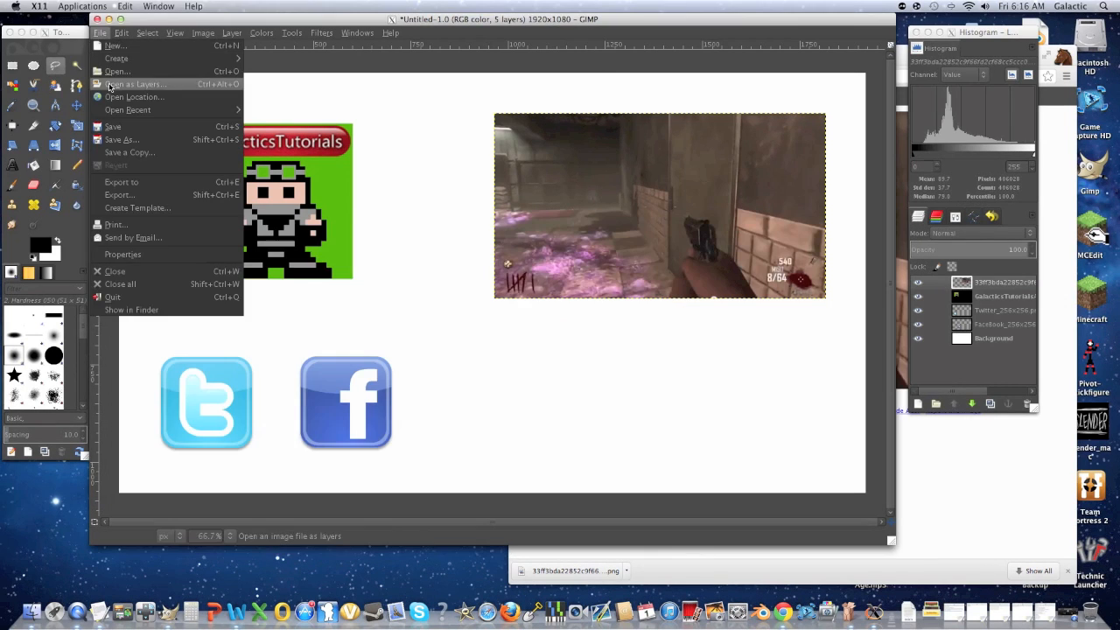
# Step: Add youtubesubscribebutton-highres300dpi1.png to the composition as a layer and move it below the video frame, beside the Facebook icon
pyautogui.click(111, 75)
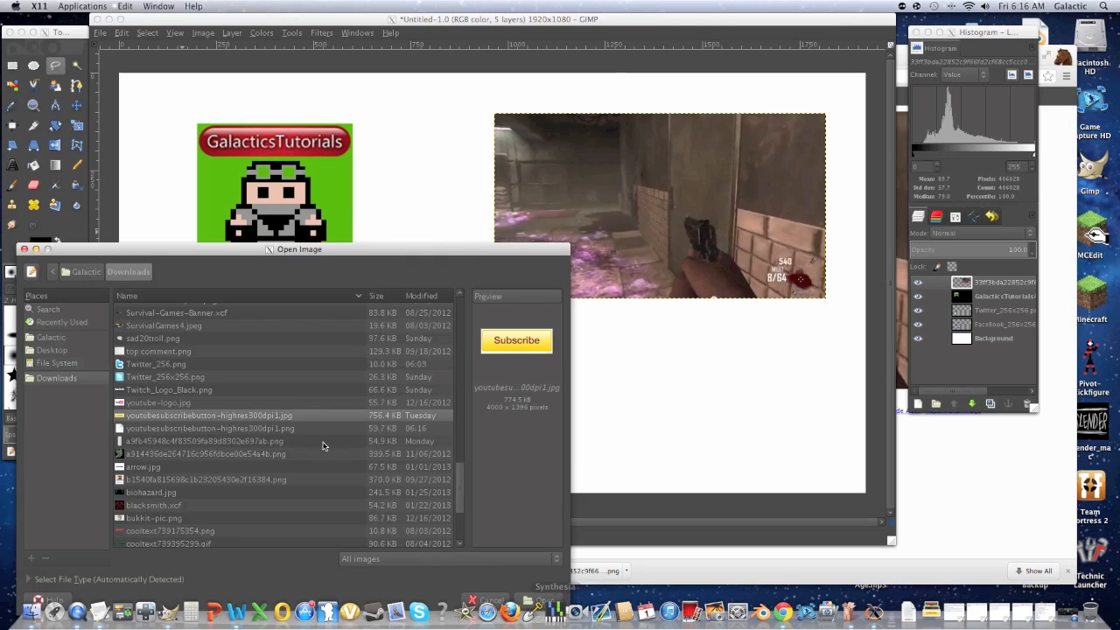
pyautogui.click(276, 428)
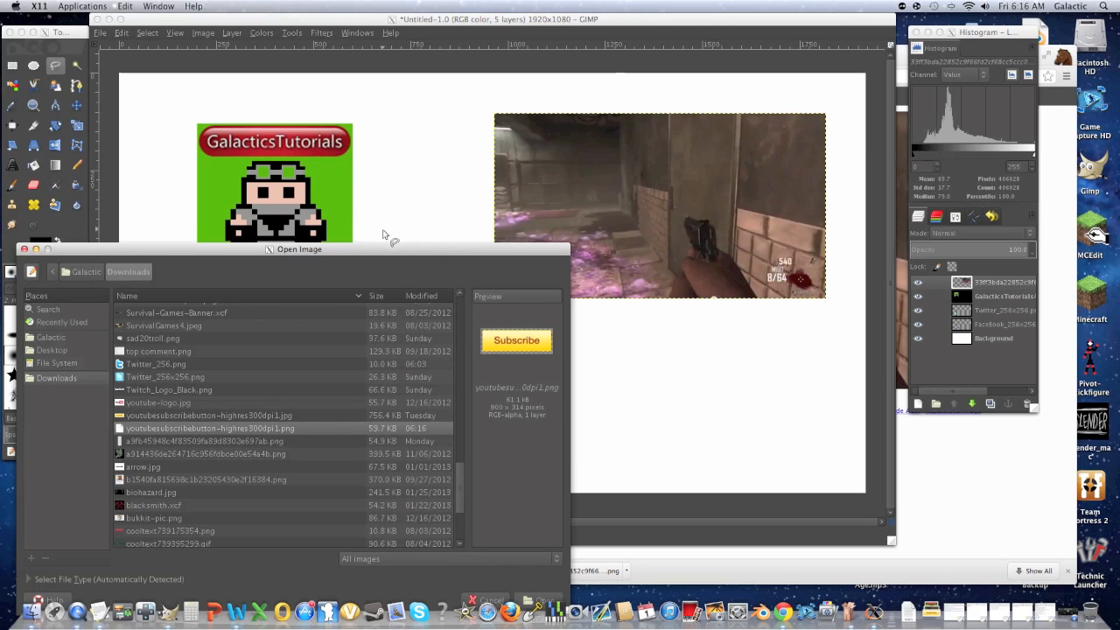
pyautogui.click(540, 490)
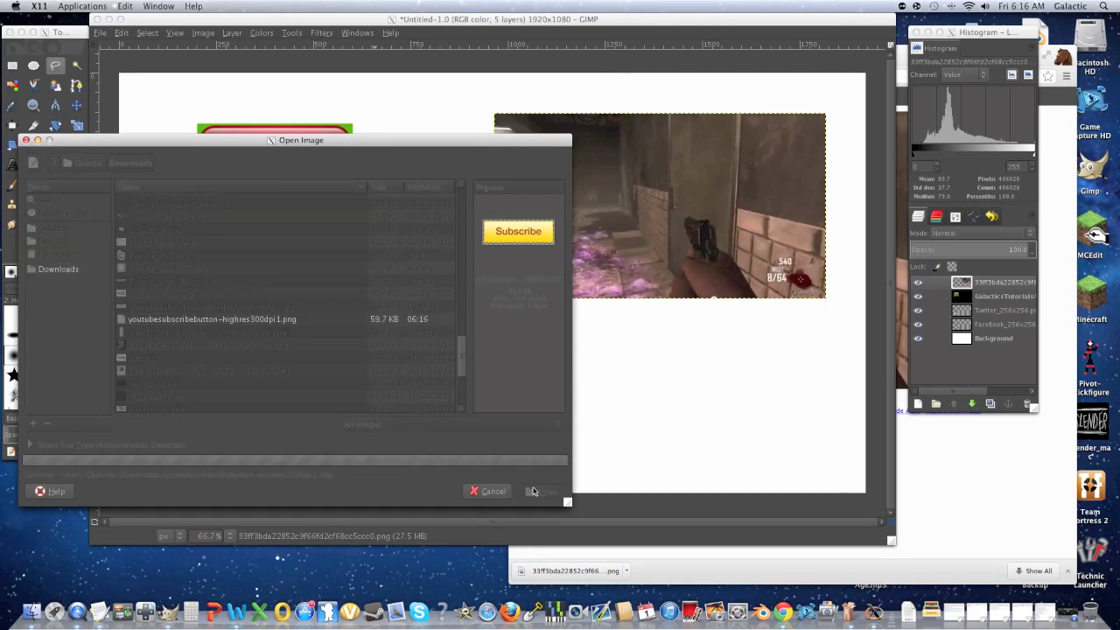
pyautogui.click(76, 105)
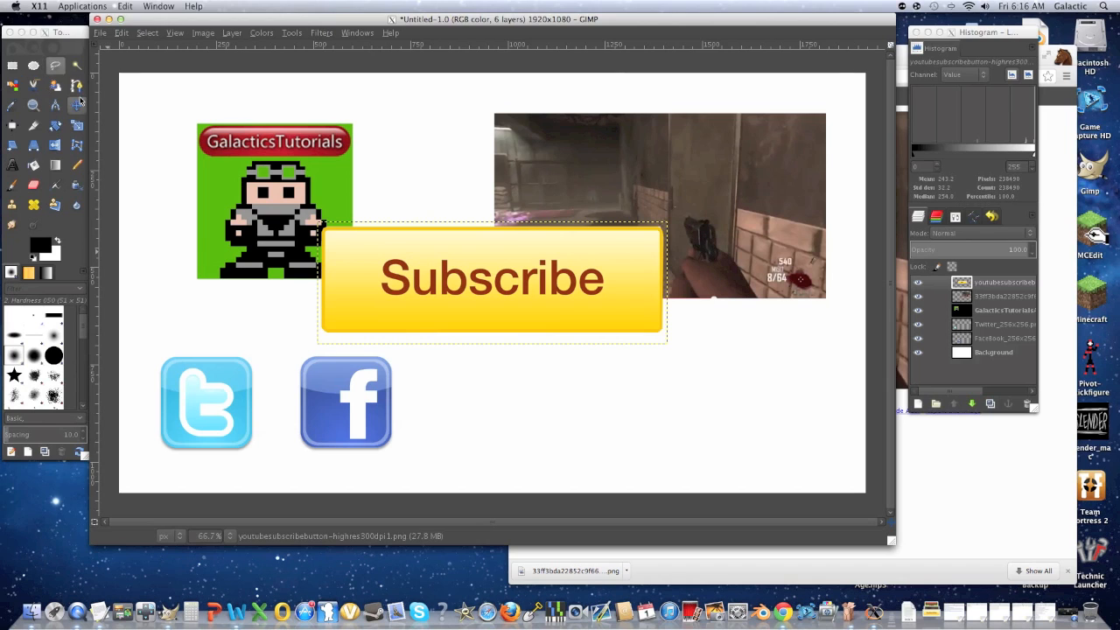
pyautogui.moveTo(388, 239)
pyautogui.mouseDown()
pyautogui.moveTo(563, 393)
pyautogui.moveTo(555, 312)
pyautogui.moveTo(556, 413)
pyautogui.mouseUp()
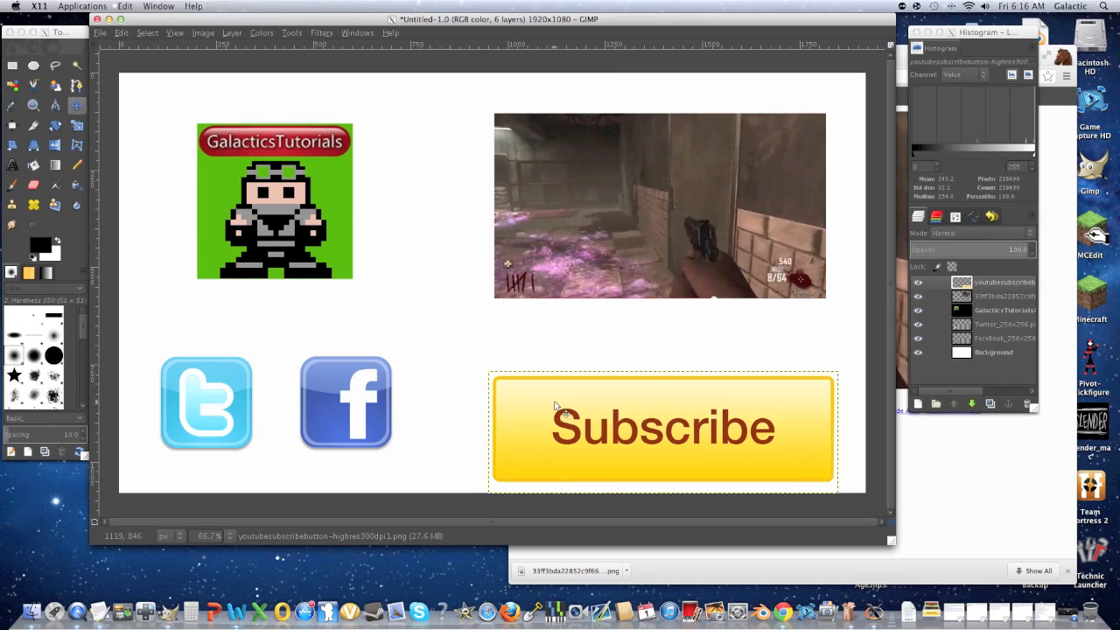